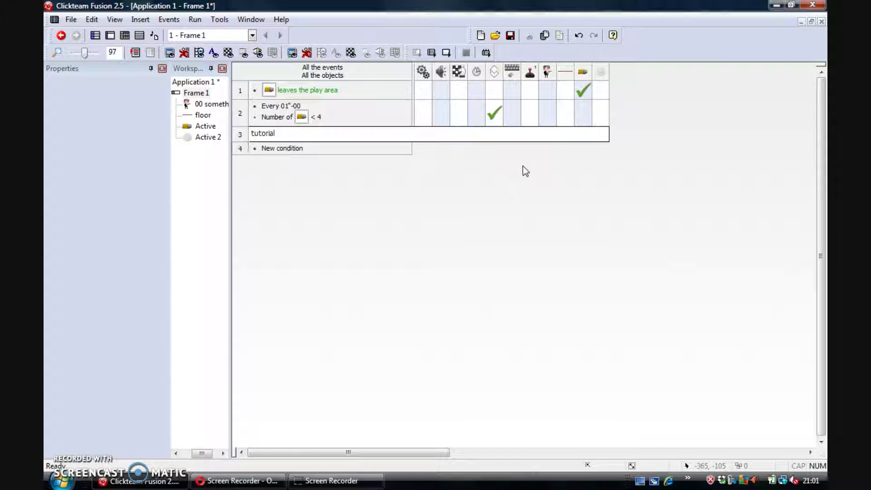
Add a new condition on the empty event row 4 to bring up New Condition.
{"action": "left_click", "coordinate": [299, 154]}
{"action": "right_click", "coordinate": [241, 149]}
{"action": "left_click", "coordinate": [292, 169]}
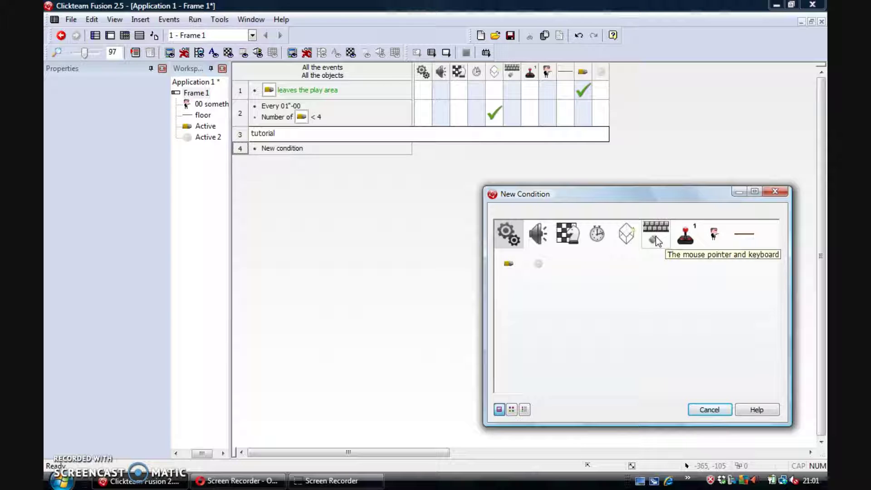
Give event 4 an Every timer condition of 0 seconds and 1/100 (Every 00"-01).
{"action": "left_click", "coordinate": [538, 264]}
{"action": "mouse_move", "coordinate": [564, 274]}
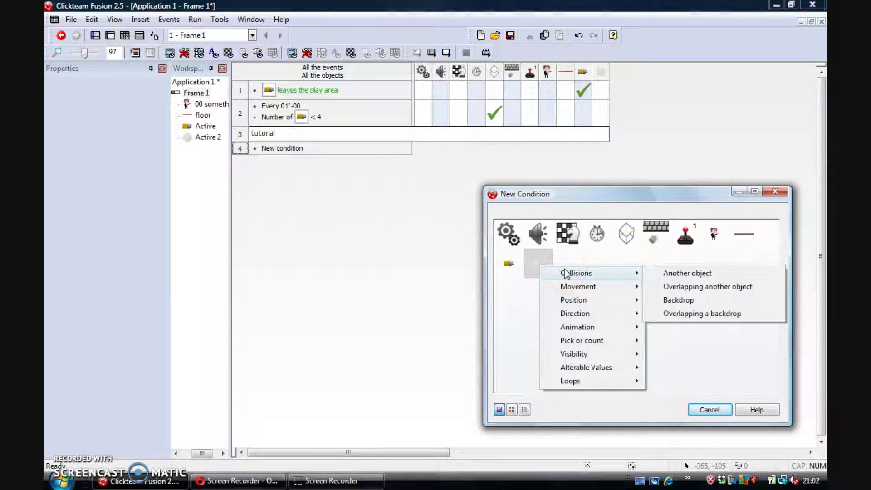
{"action": "left_click", "coordinate": [596, 234]}
{"action": "left_click", "coordinate": [597, 233]}
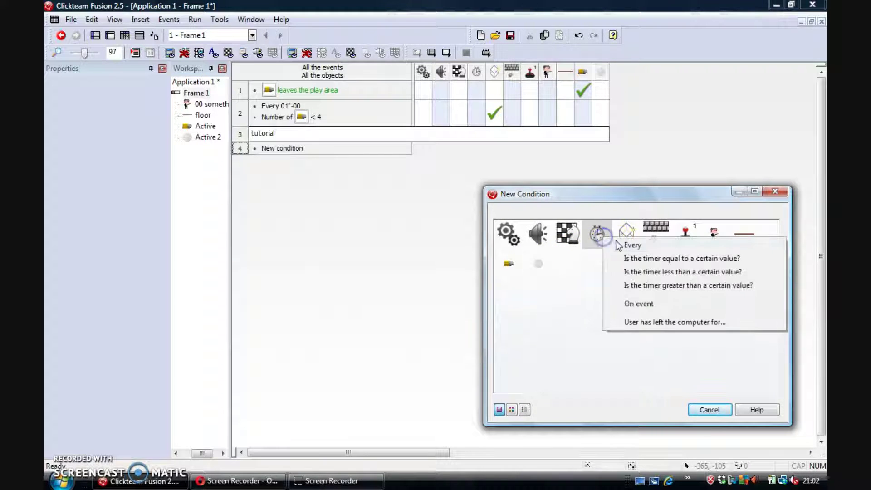
{"action": "left_click", "coordinate": [616, 244]}
{"action": "double_click", "coordinate": [551, 313]}
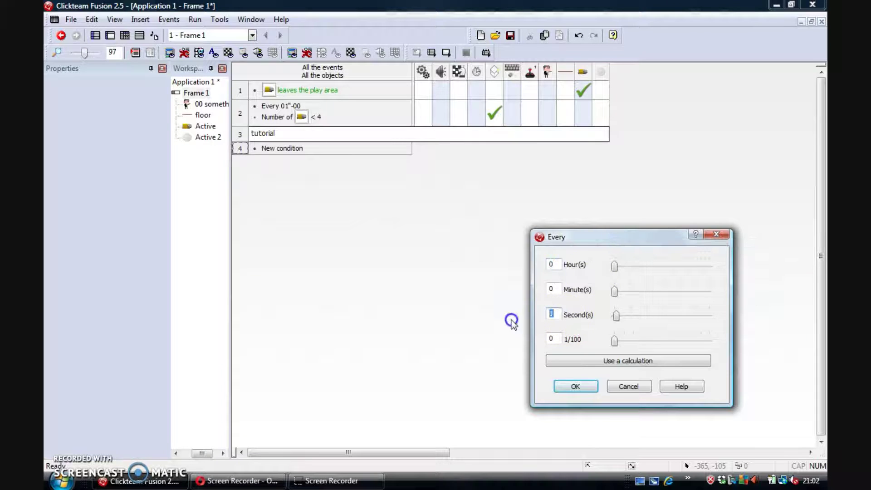
{"action": "type", "text": "0"}
{"action": "double_click", "coordinate": [552, 338]}
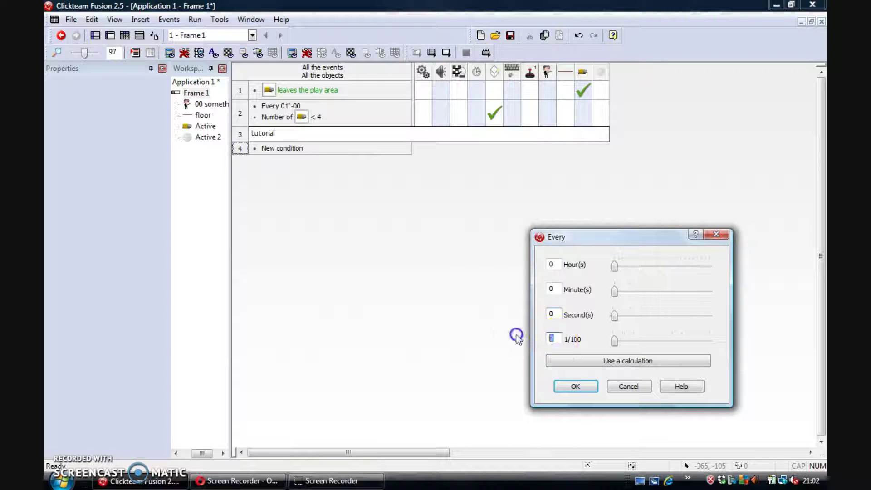
{"action": "type", "text": "1"}
{"action": "left_click", "coordinate": [557, 385]}
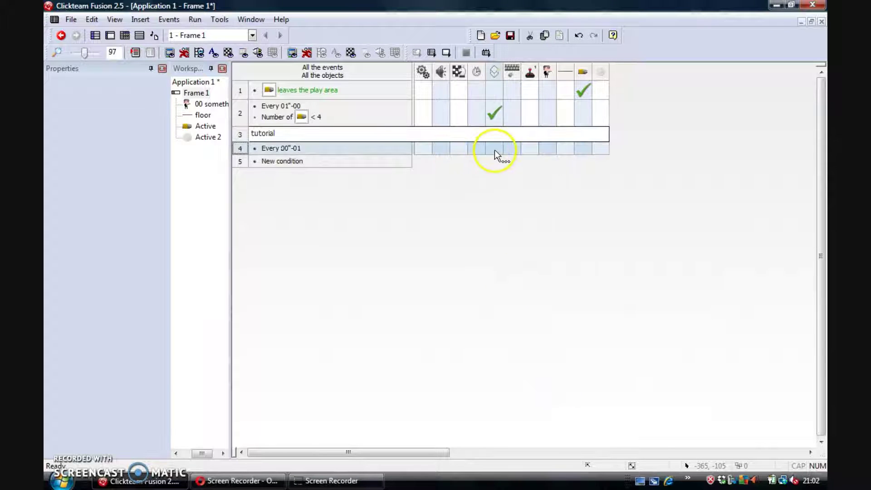
Try a Create Object action for Active 2 on event 4, then cancel it.
{"action": "left_click", "coordinate": [494, 151]}
{"action": "left_click", "coordinate": [517, 158]}
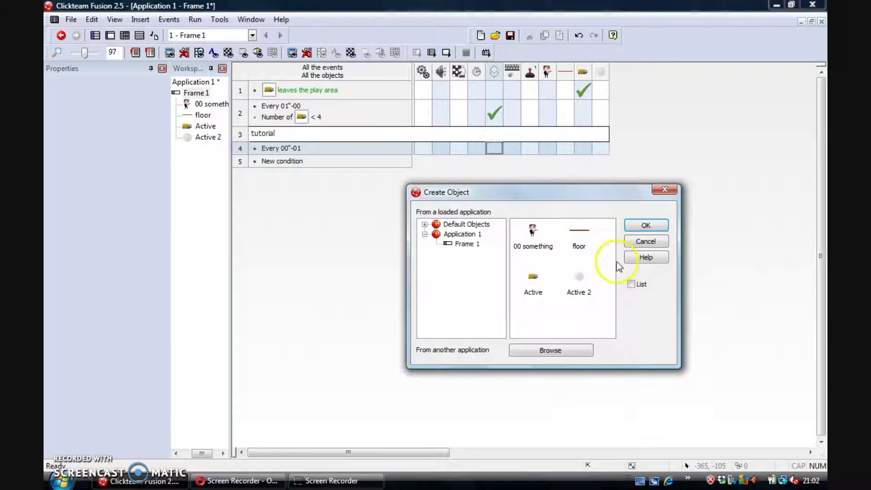
{"action": "left_click", "coordinate": [581, 277]}
{"action": "left_click", "coordinate": [645, 225]}
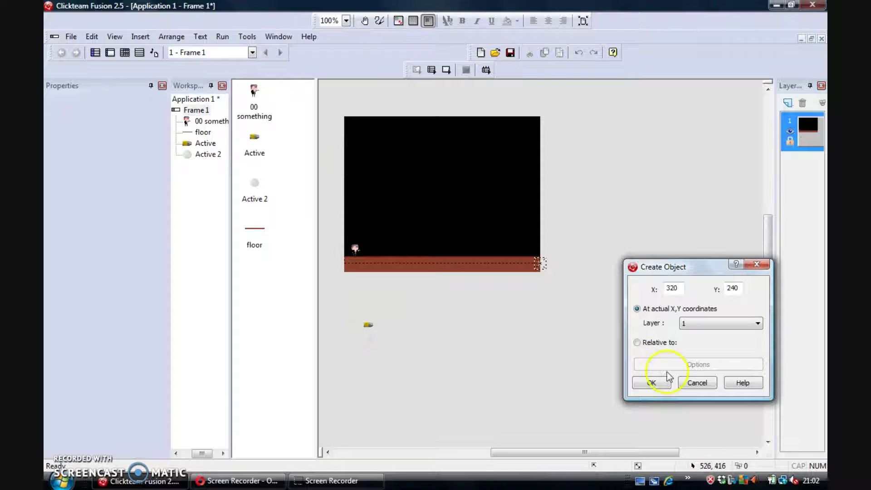
{"action": "left_click", "coordinate": [694, 381]}
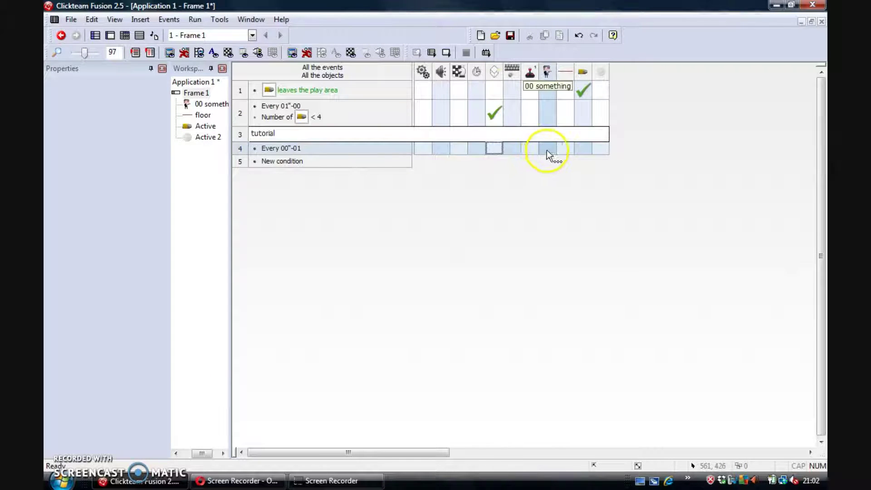
Make Active launch Active 2 at speed 0 in Active's direction on event 4.
{"action": "left_click", "coordinate": [583, 146]}
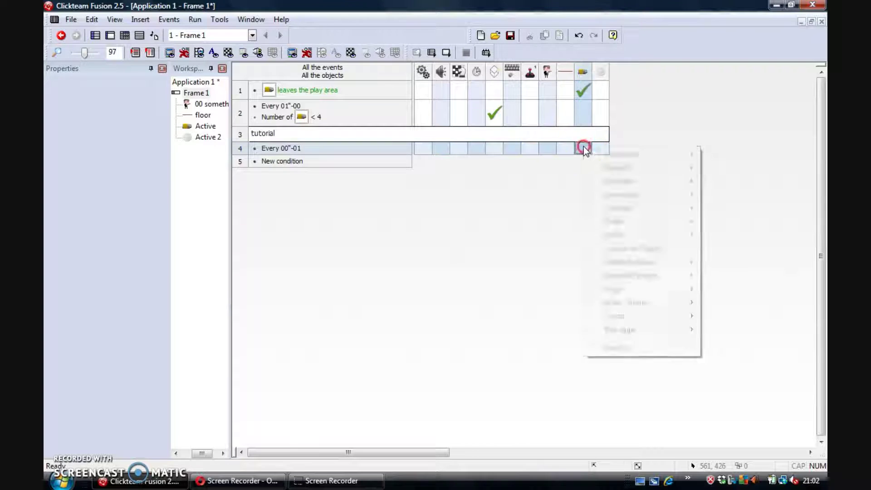
{"action": "left_click", "coordinate": [670, 250]}
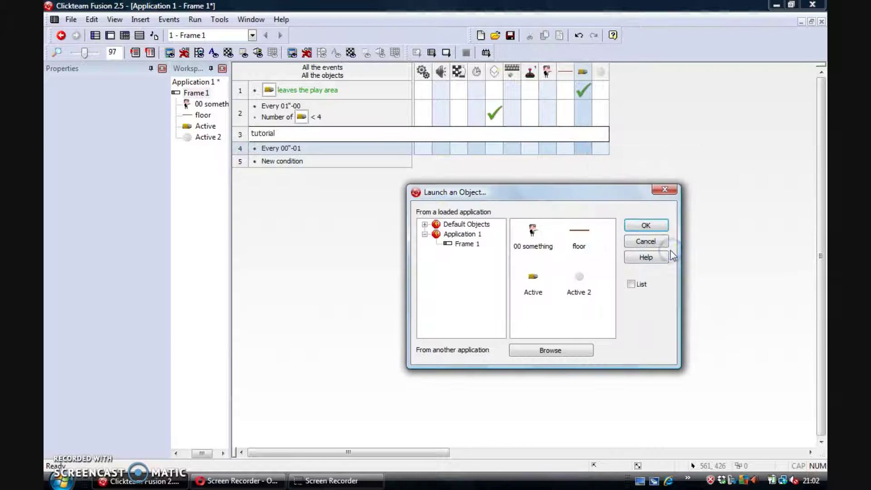
{"action": "left_click", "coordinate": [573, 283]}
{"action": "left_click", "coordinate": [643, 227]}
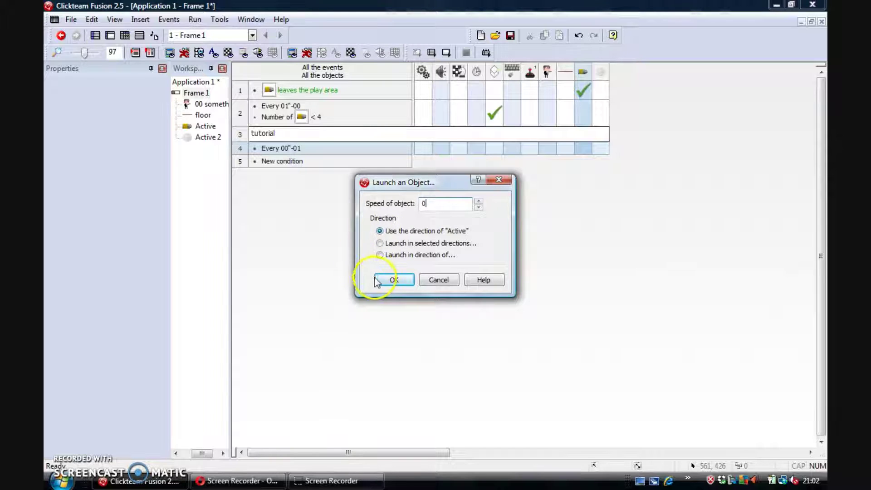
{"action": "left_click", "coordinate": [392, 278]}
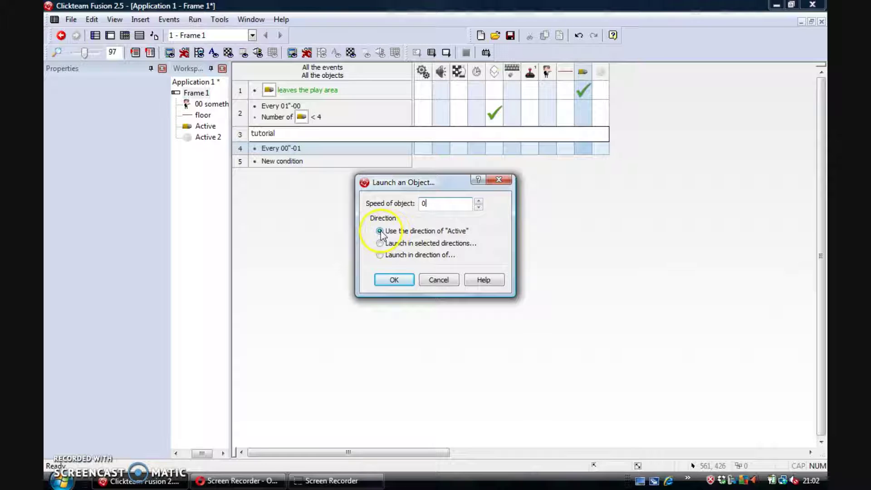
{"action": "left_click", "coordinate": [389, 277]}
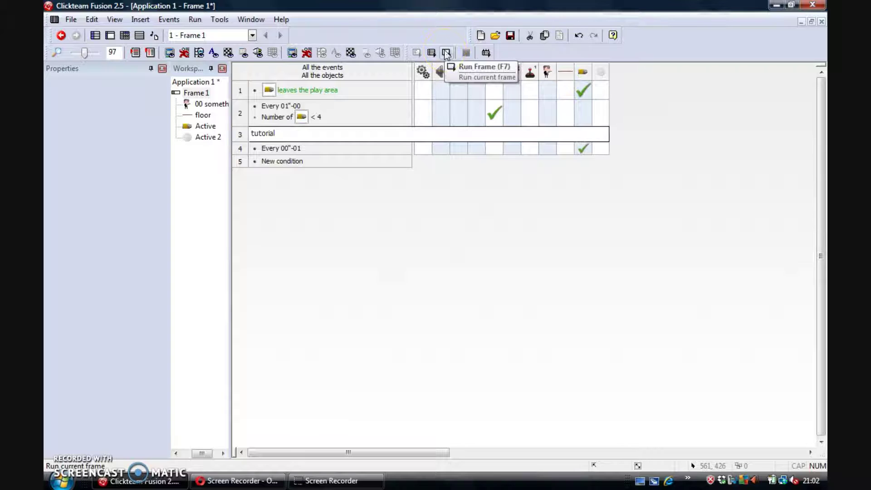
Edit event 4's timer so it reads Every 00"-03, then review its launch action.
{"action": "right_click", "coordinate": [278, 148]}
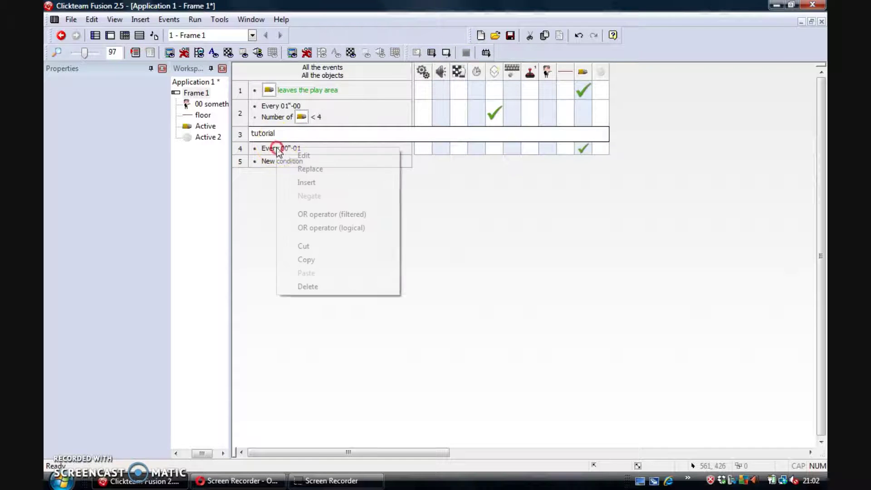
{"action": "left_click", "coordinate": [303, 155]}
{"action": "left_click", "coordinate": [552, 338]}
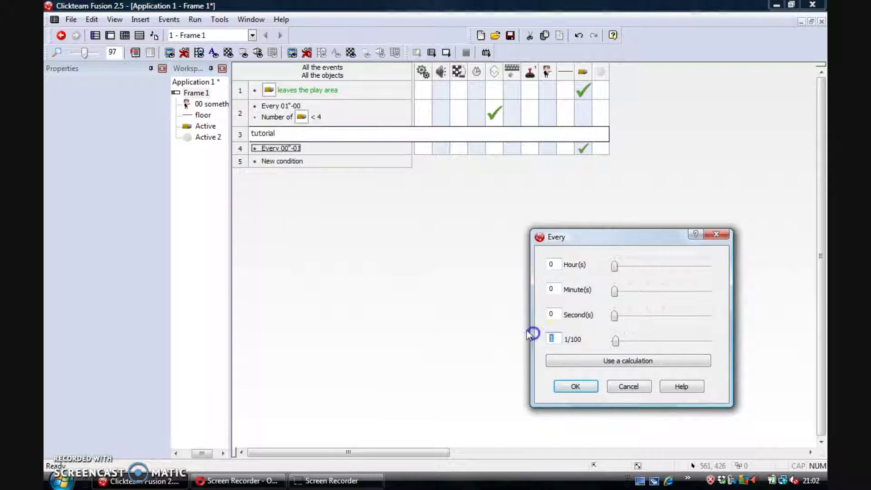
{"action": "type", "text": "3"}
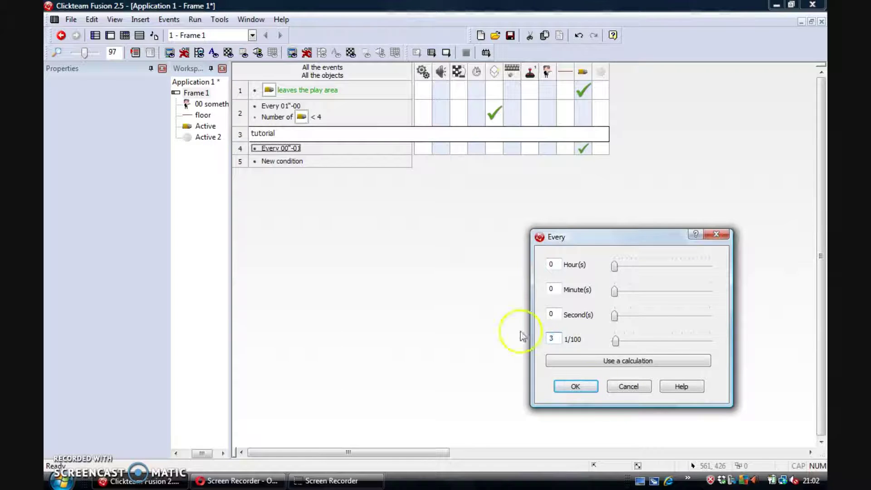
{"action": "left_click", "coordinate": [581, 388]}
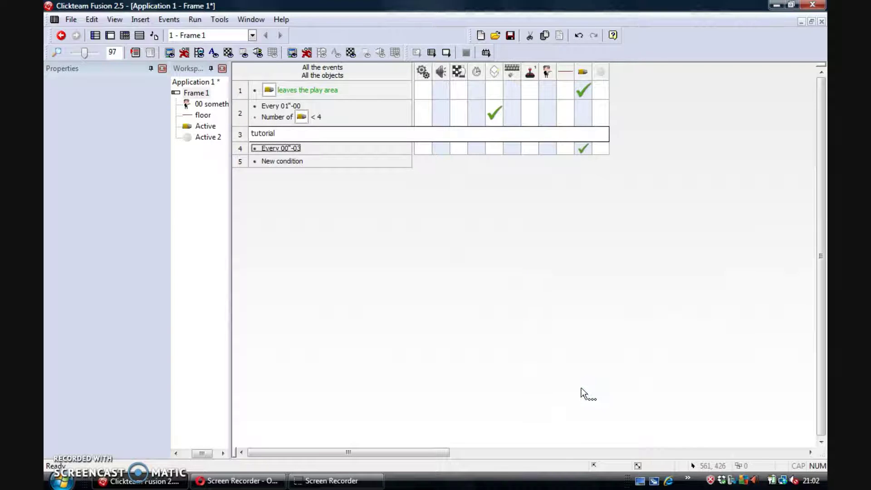
{"action": "left_click", "coordinate": [588, 146]}
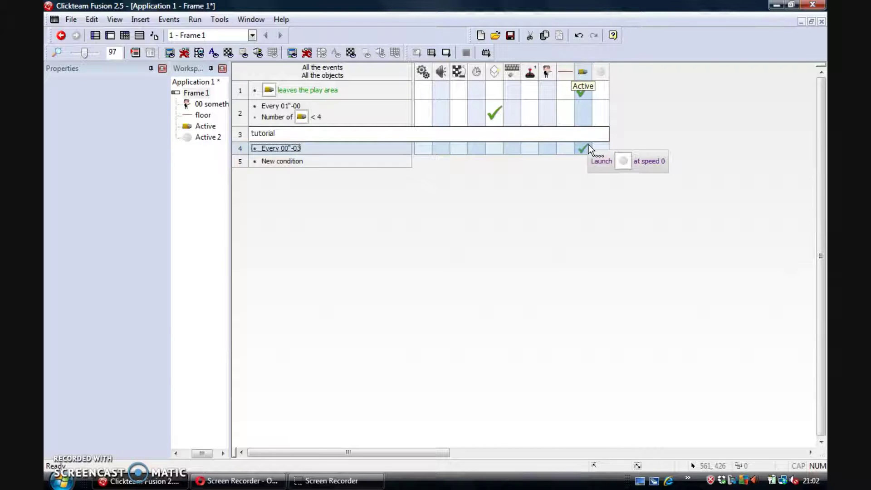
{"action": "left_click", "coordinate": [446, 53]}
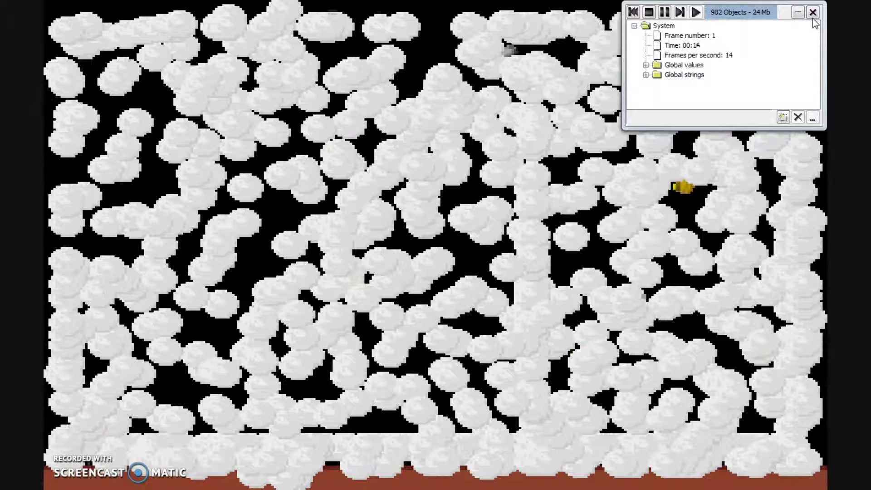
{"action": "left_click", "coordinate": [813, 18]}
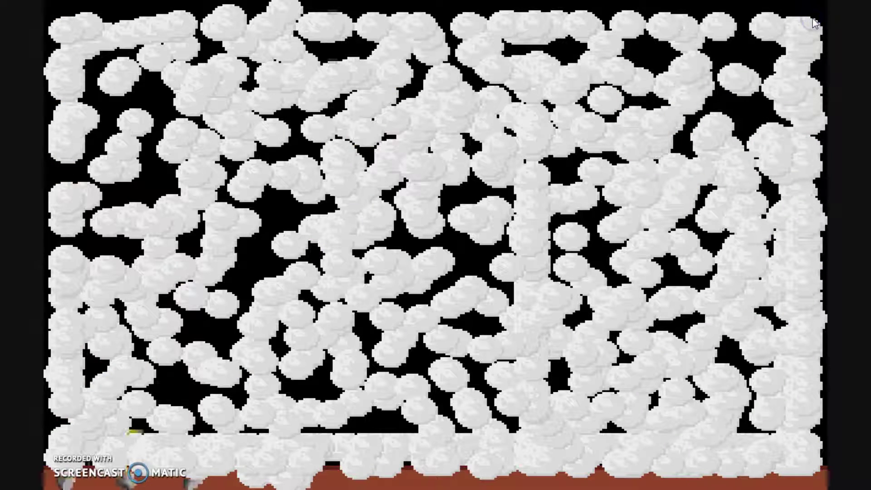
Close the preview, set event 4's timer to Every 00"-02, and begin row 5's condition.
{"action": "left_click", "coordinate": [813, 21]}
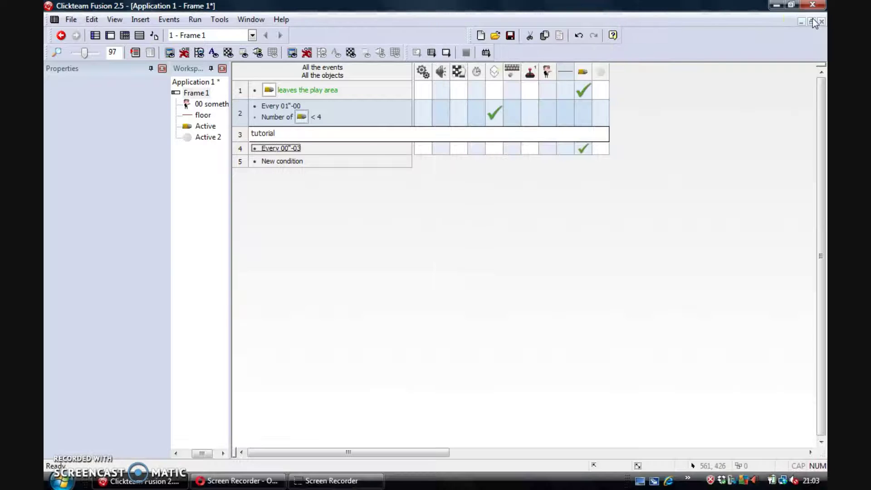
{"action": "left_click", "coordinate": [373, 148]}
{"action": "right_click", "coordinate": [295, 150]}
{"action": "left_click", "coordinate": [313, 157]}
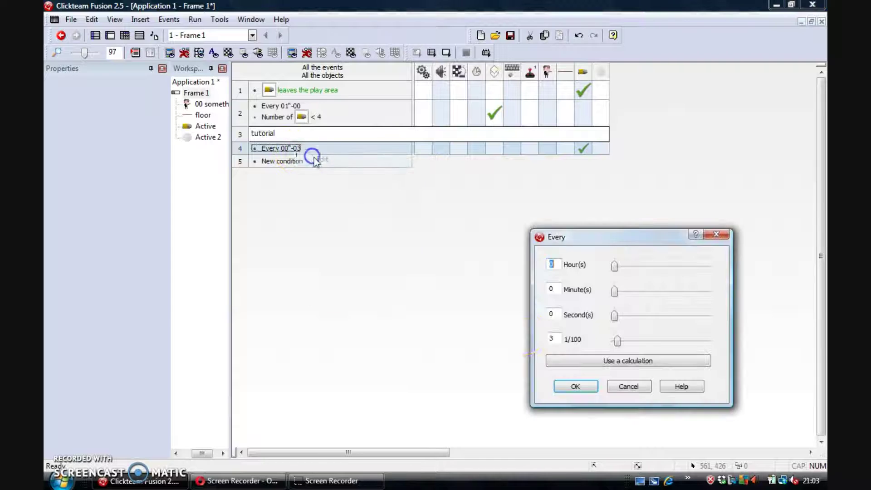
{"action": "double_click", "coordinate": [552, 339]}
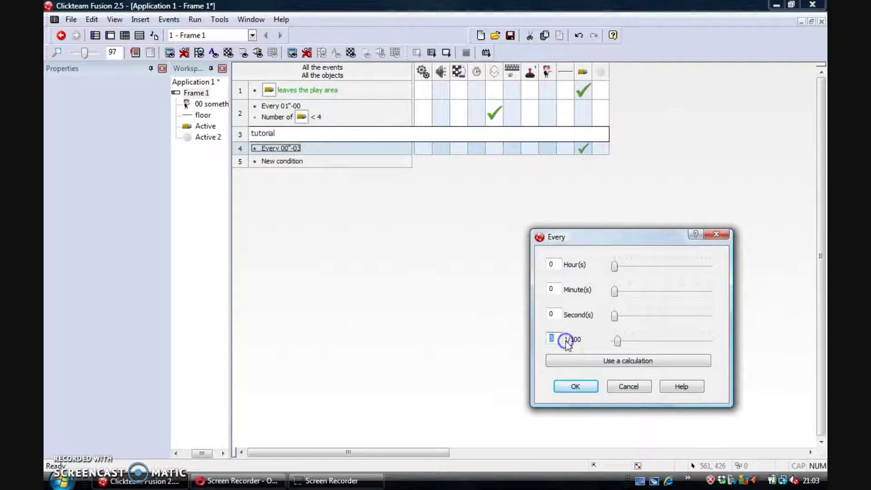
{"action": "type", "text": "2"}
{"action": "left_click", "coordinate": [574, 386]}
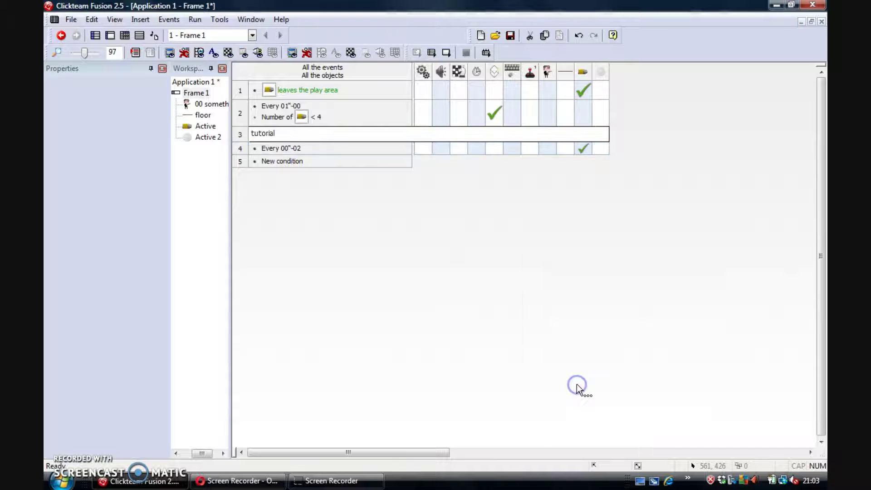
{"action": "left_click", "coordinate": [240, 165]}
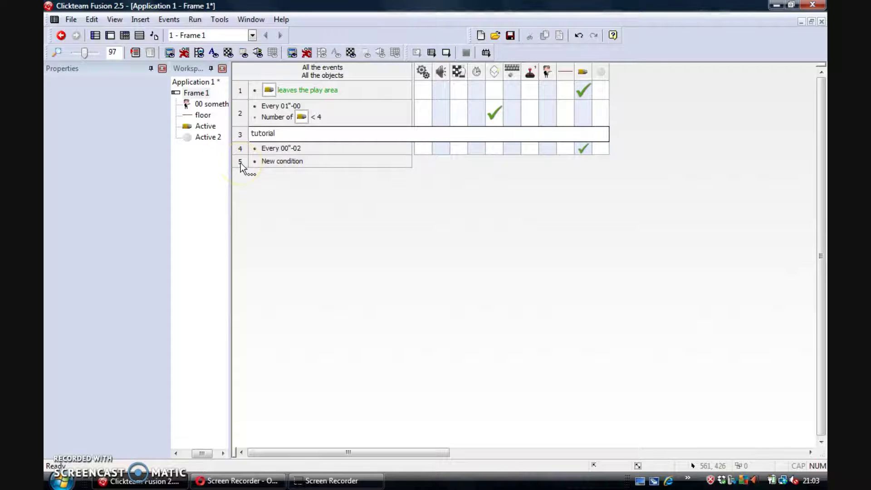
Give row 5 an Every timer condition of 0 seconds and 1/100.
{"action": "left_click", "coordinate": [269, 162]}
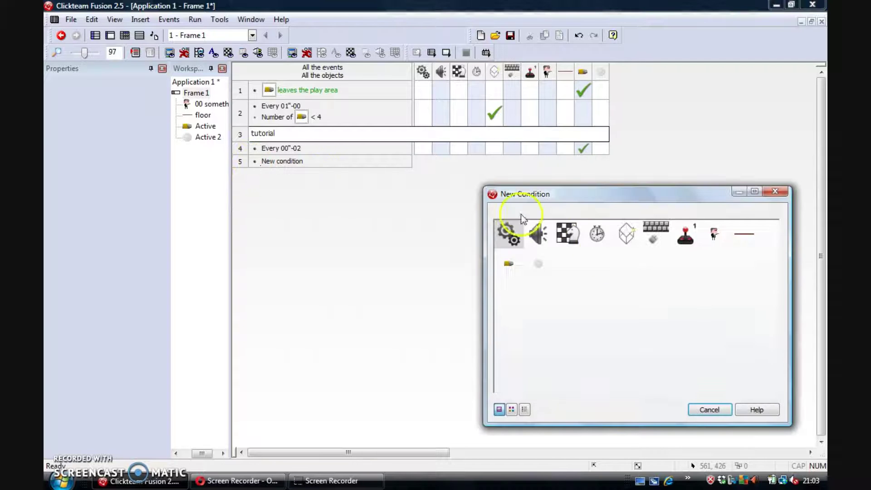
{"action": "left_click", "coordinate": [598, 238]}
{"action": "left_click", "coordinate": [630, 252]}
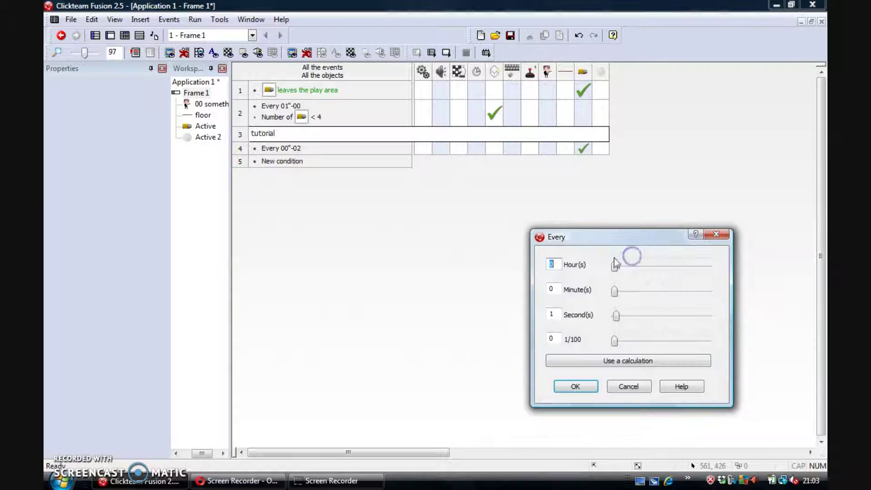
{"action": "double_click", "coordinate": [551, 314]}
{"action": "type", "text": "0"}
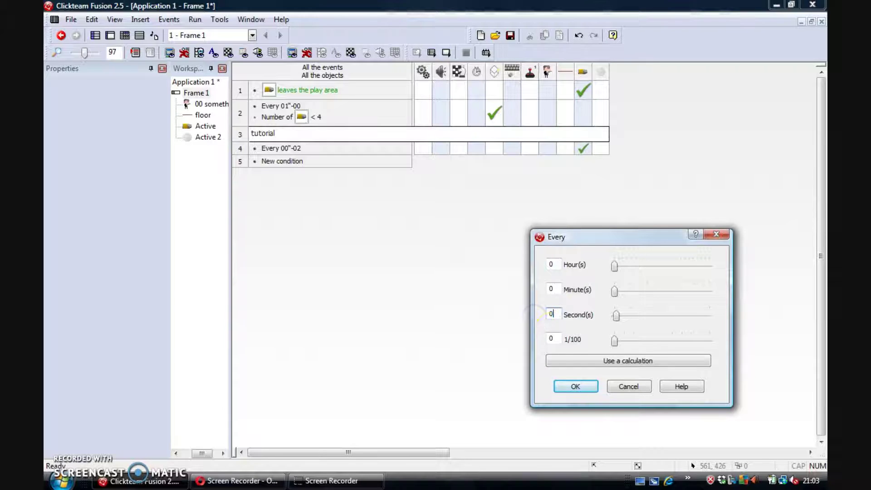
{"action": "double_click", "coordinate": [551, 338]}
{"action": "type", "text": "1"}
{"action": "key", "text": "Return"}
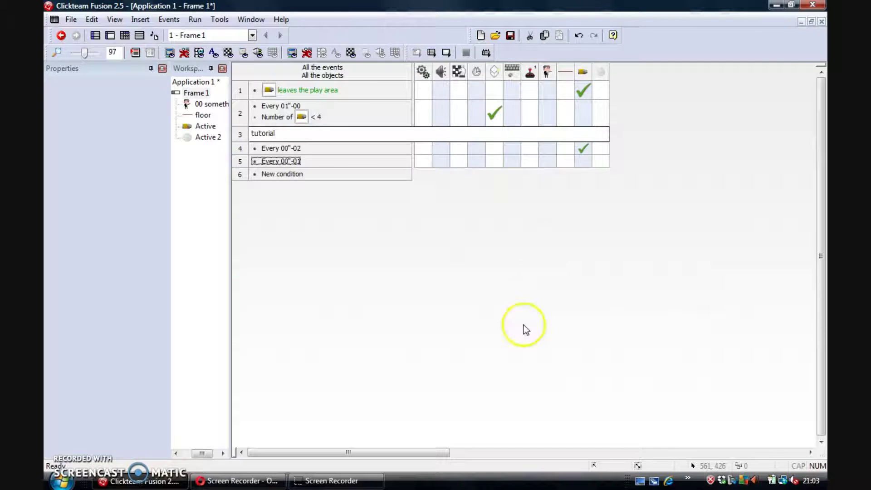
On event 5, set Active 2's semi-transparency to SemiTrans("Active 2")+1.
{"action": "right_click", "coordinate": [596, 162]}
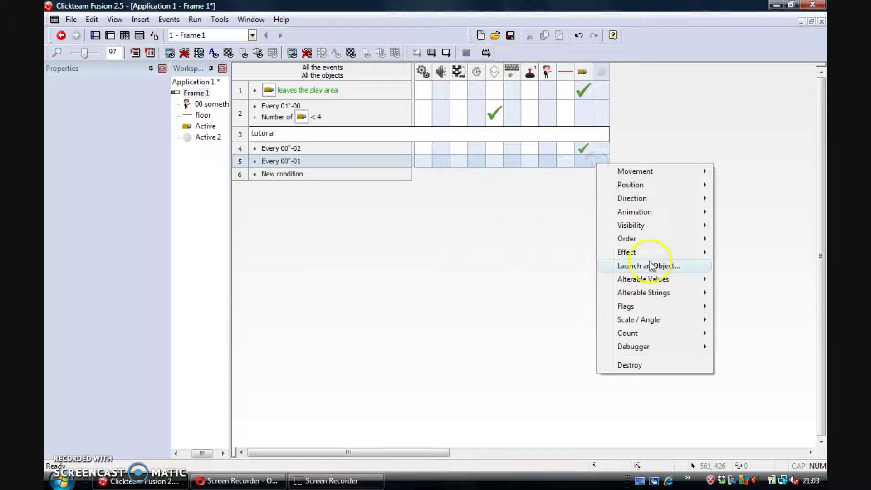
{"action": "mouse_move", "coordinate": [657, 251]}
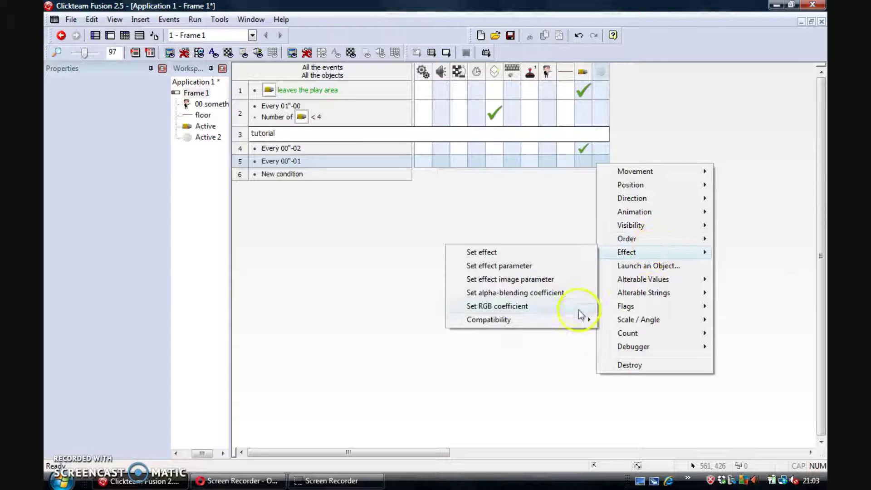
{"action": "mouse_move", "coordinate": [569, 322]}
{"action": "left_click", "coordinate": [641, 333]}
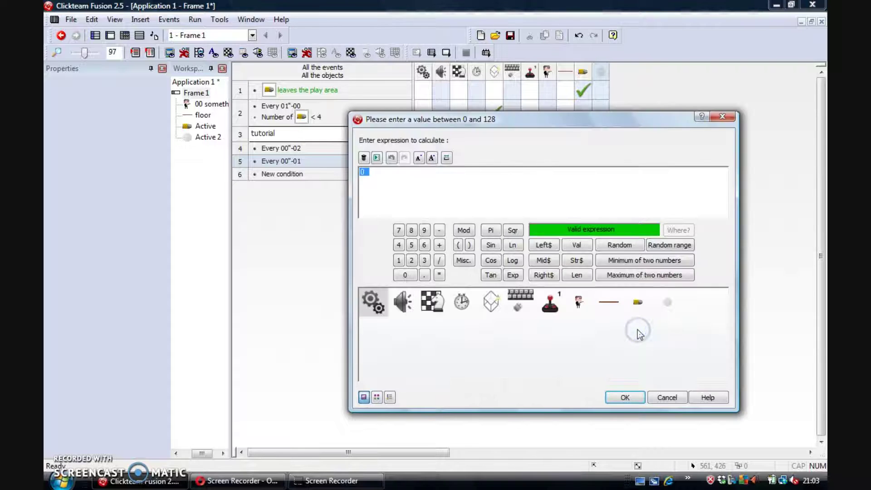
{"action": "left_click", "coordinate": [668, 303]}
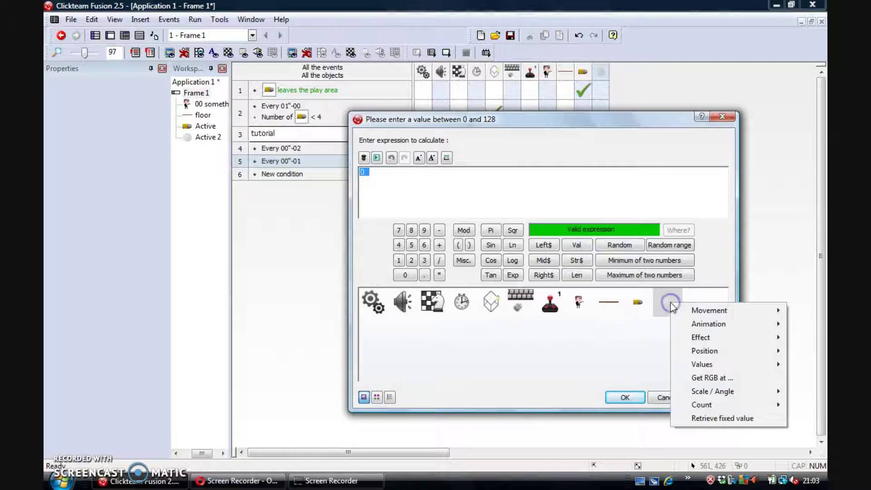
{"action": "mouse_move", "coordinate": [720, 339]}
{"action": "mouse_move", "coordinate": [607, 377]}
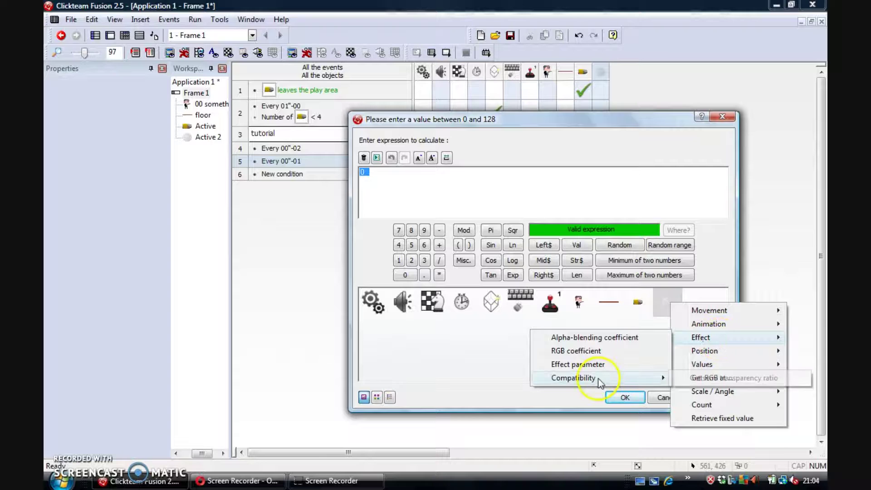
{"action": "left_click", "coordinate": [707, 379]}
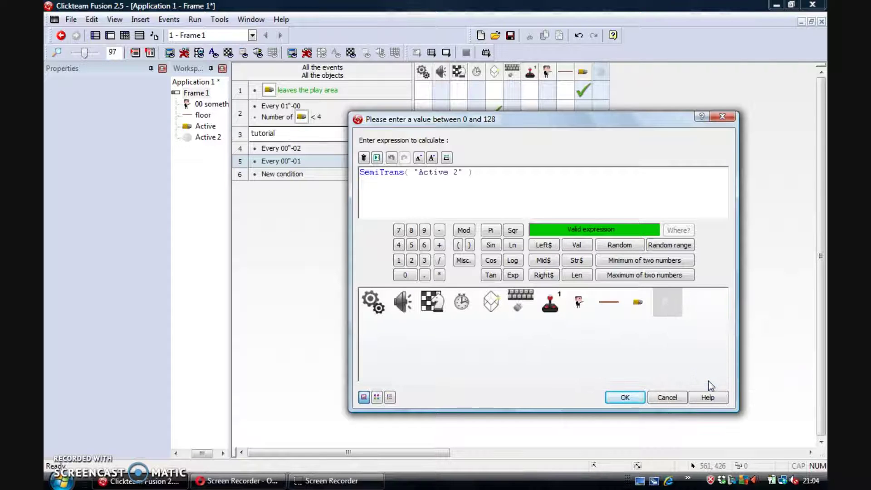
{"action": "type", "text": "+10"}
{"action": "left_click", "coordinate": [626, 397]}
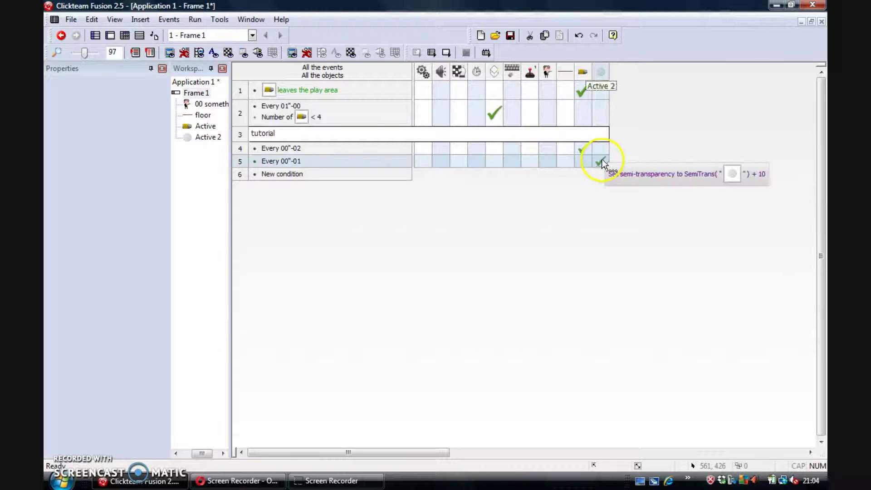
{"action": "left_click", "coordinate": [446, 53]}
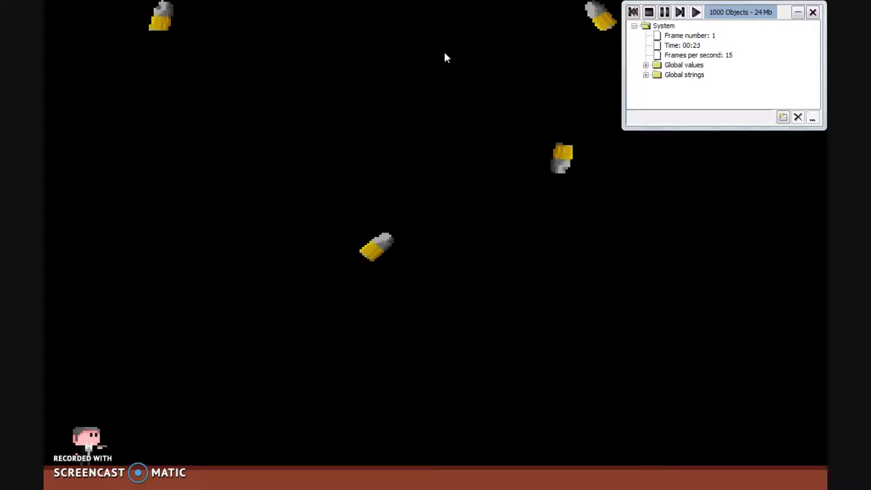
{"action": "key", "text": "Escape"}
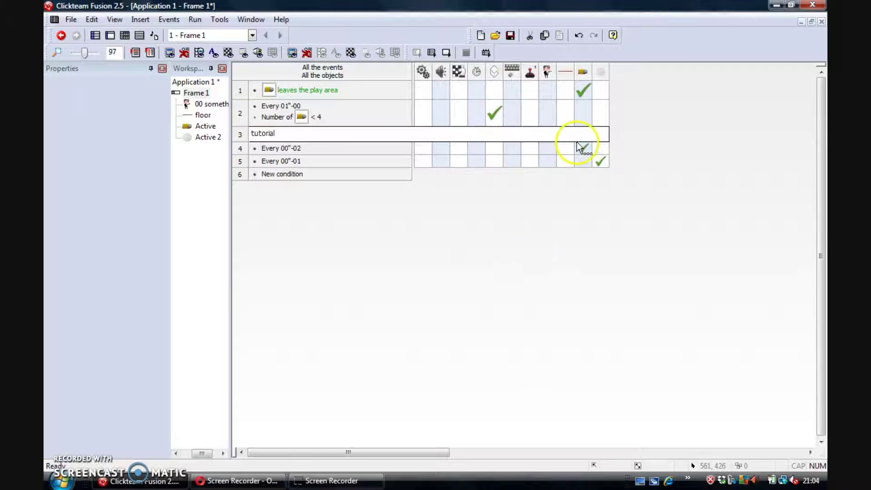
Add an action on event 5 that adds 1 to Active 2's Alterable Value A.
{"action": "mouse_move", "coordinate": [591, 151]}
{"action": "mouse_move", "coordinate": [599, 165]}
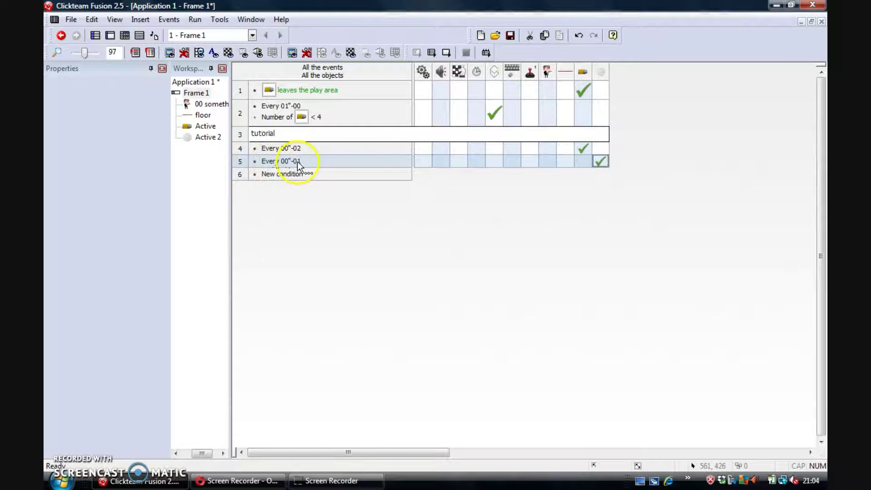
{"action": "right_click", "coordinate": [602, 162]}
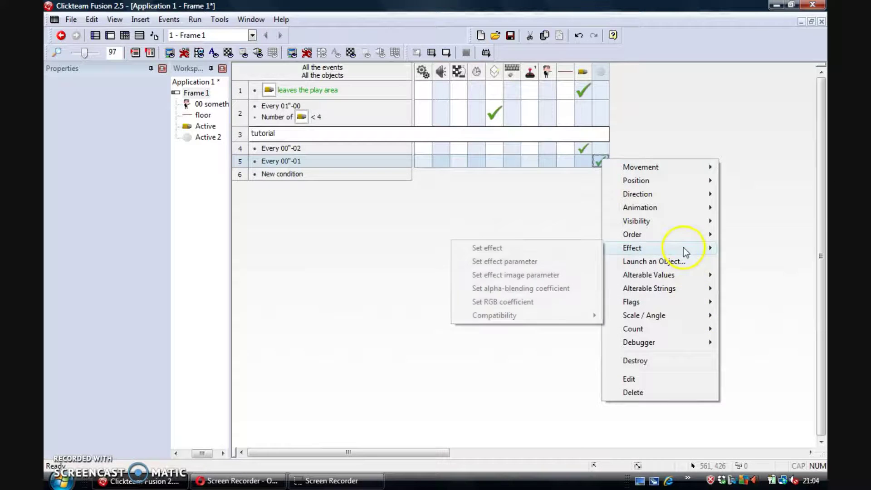
{"action": "mouse_move", "coordinate": [685, 278]}
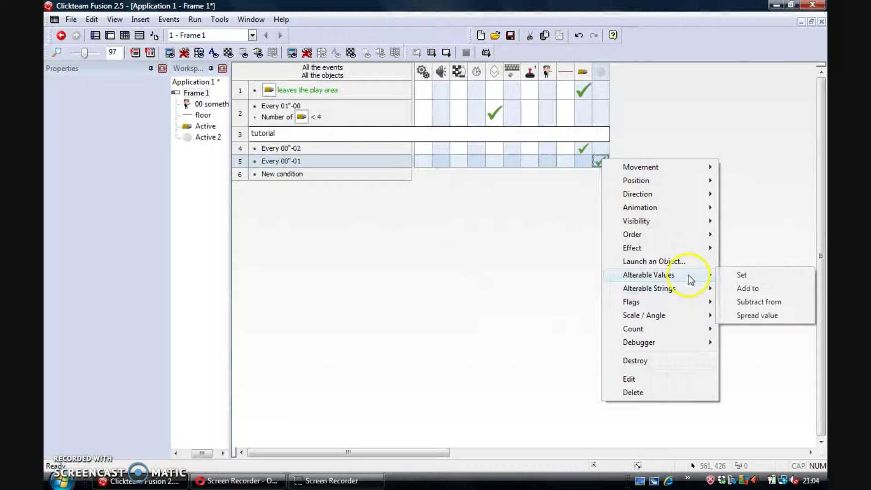
{"action": "left_click", "coordinate": [752, 290]}
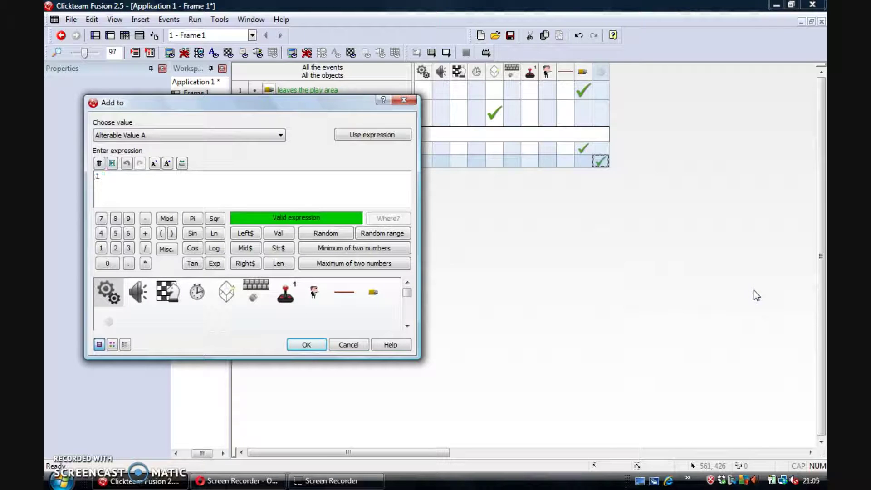
{"action": "key", "text": "Return"}
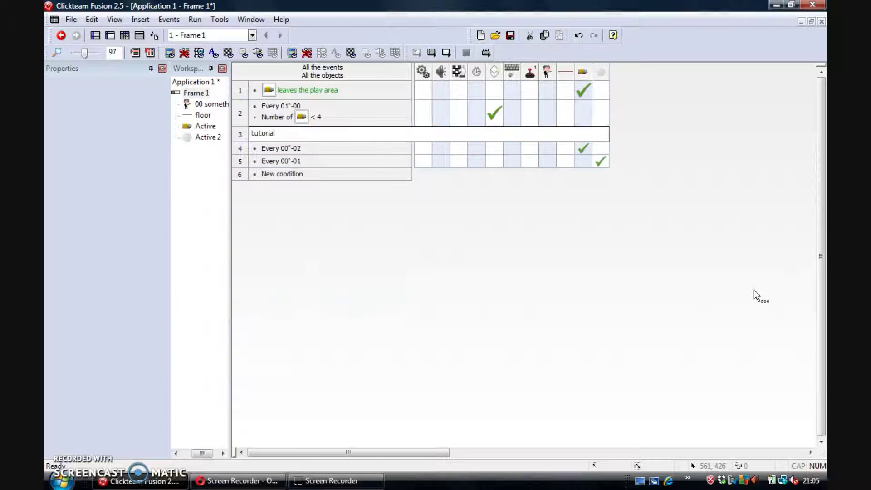
Add event 6 with the condition Active 2's Alterable Value A greater or equal to 20.
{"action": "right_click", "coordinate": [241, 174]}
{"action": "left_click", "coordinate": [278, 192]}
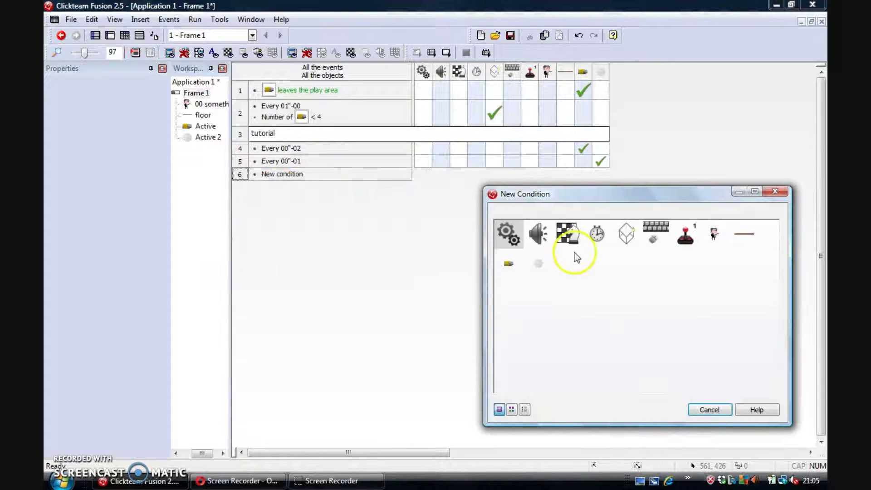
{"action": "right_click", "coordinate": [532, 268]}
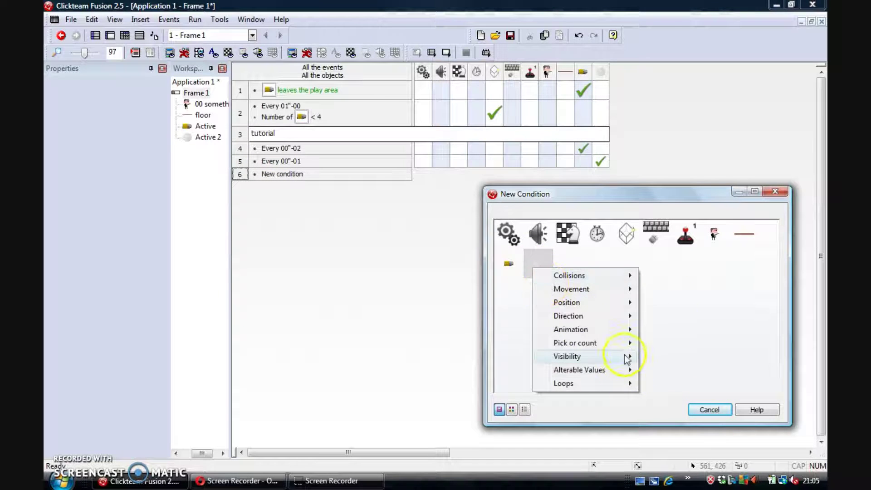
{"action": "mouse_move", "coordinate": [618, 371]}
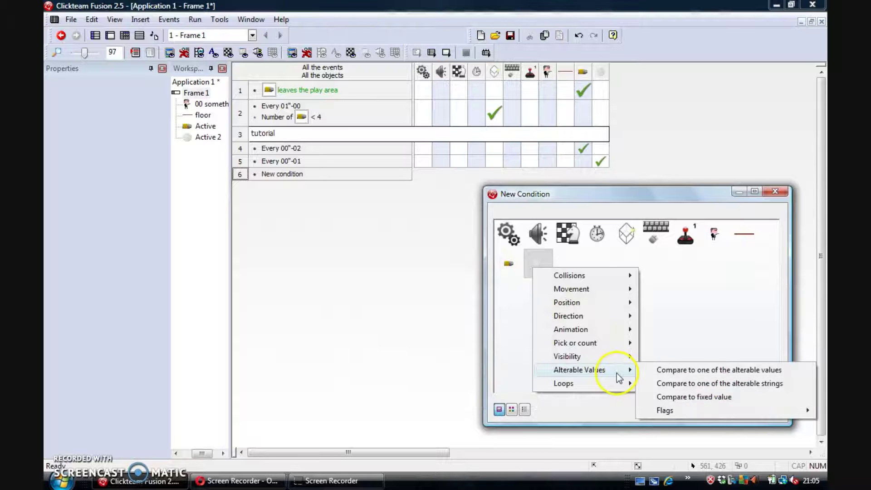
{"action": "left_click", "coordinate": [689, 370]}
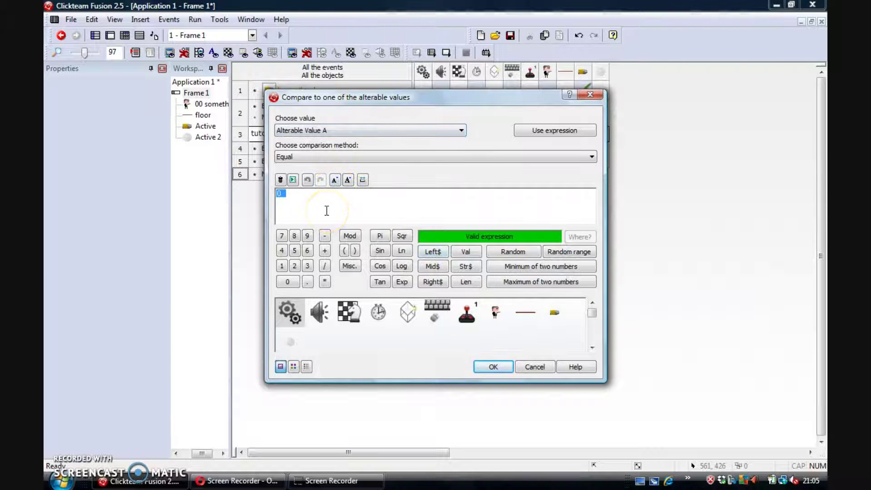
{"action": "key", "text": "BackSpace"}
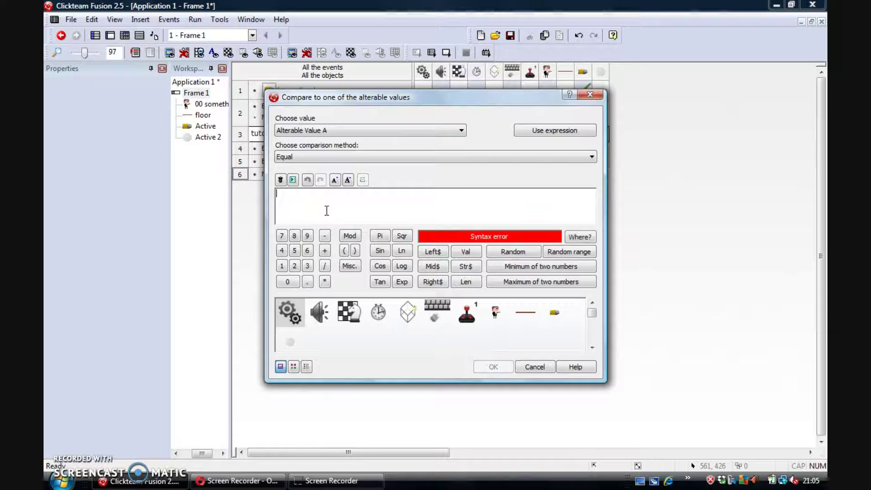
{"action": "type", "text": "20"}
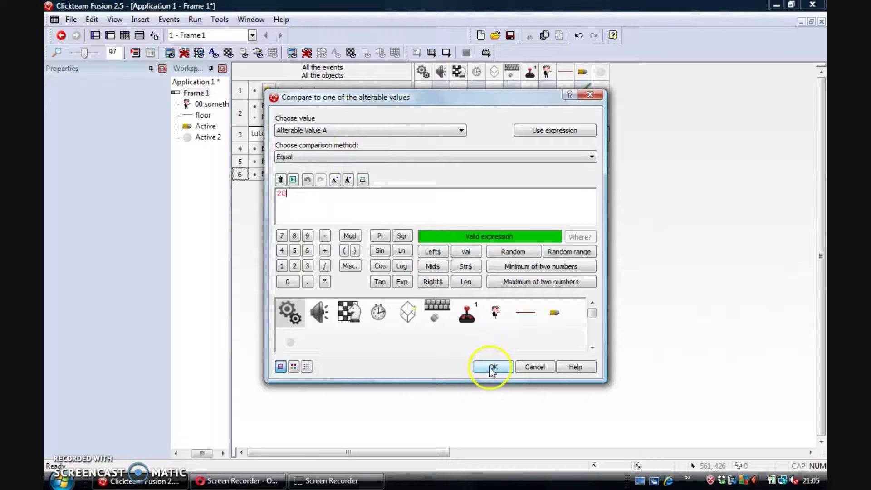
{"action": "left_click", "coordinate": [462, 159]}
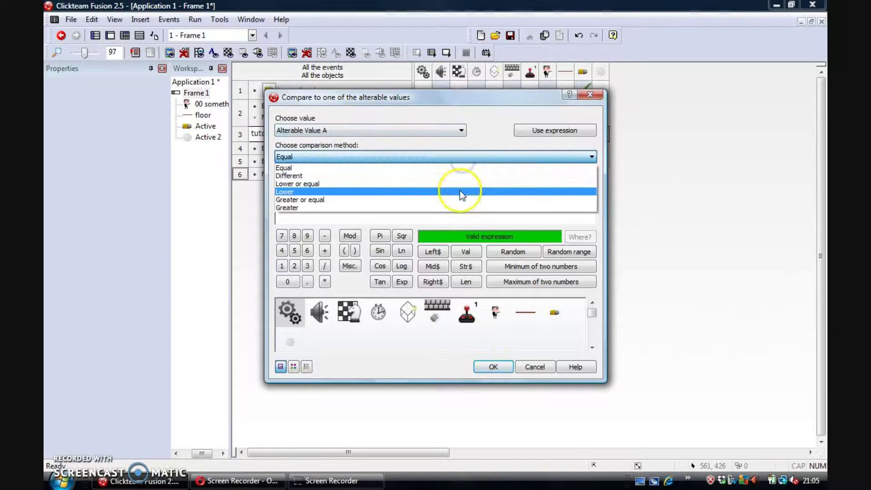
{"action": "left_click", "coordinate": [455, 207]}
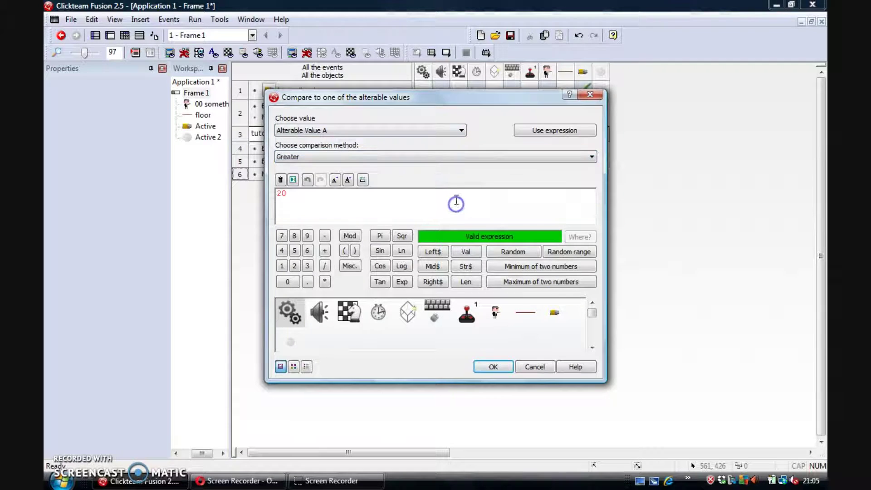
{"action": "left_click", "coordinate": [461, 161]}
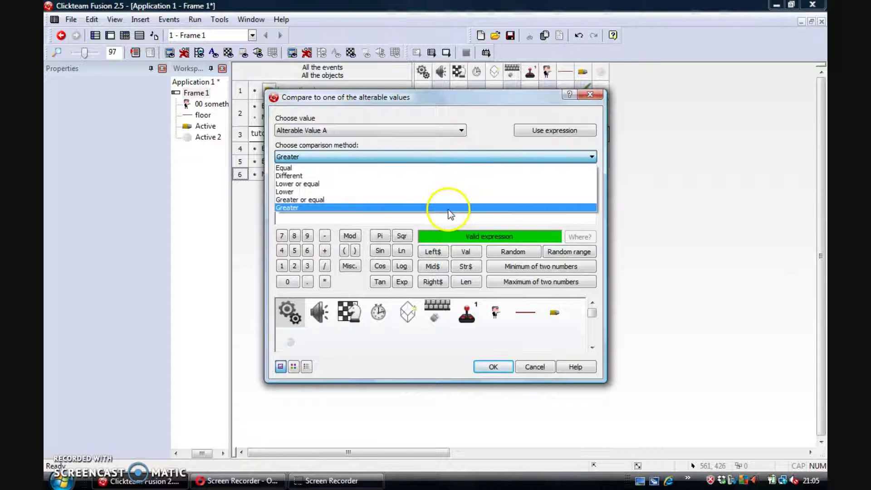
{"action": "left_click", "coordinate": [449, 200]}
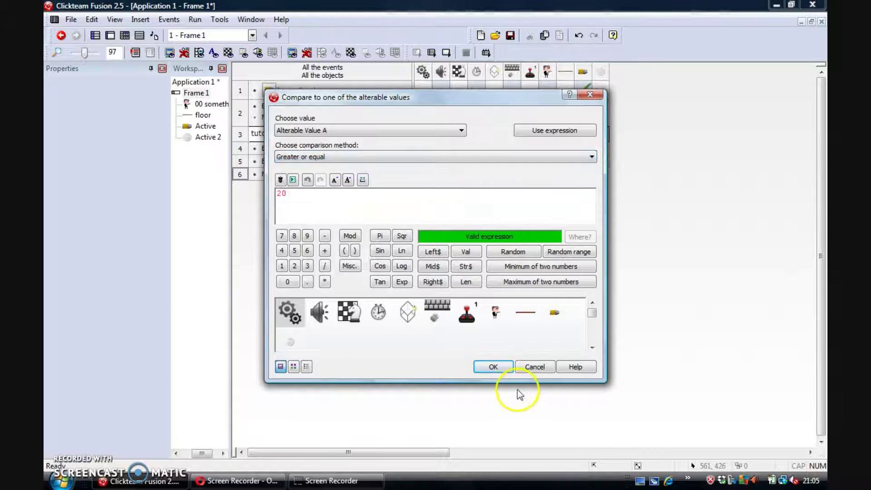
{"action": "left_click", "coordinate": [491, 364]}
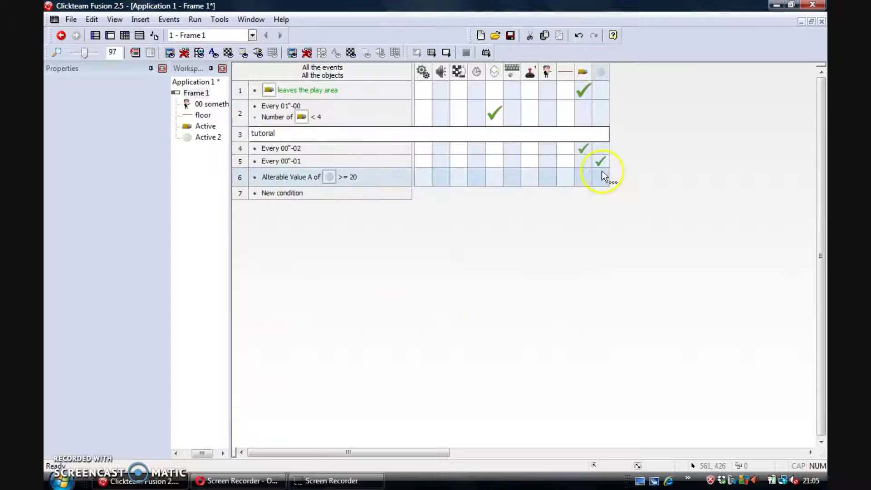
Make event 6 destroy Active 2.
{"action": "right_click", "coordinate": [604, 183]}
{"action": "left_click", "coordinate": [646, 385]}
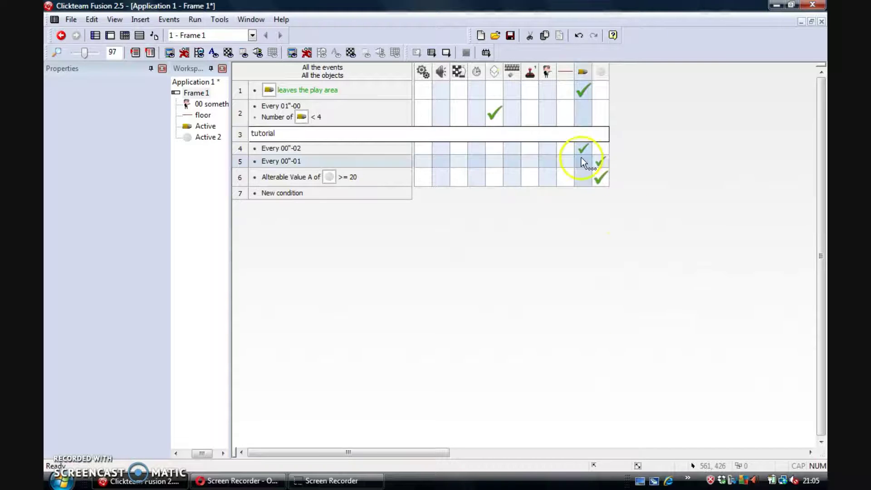
{"action": "mouse_move", "coordinate": [603, 174]}
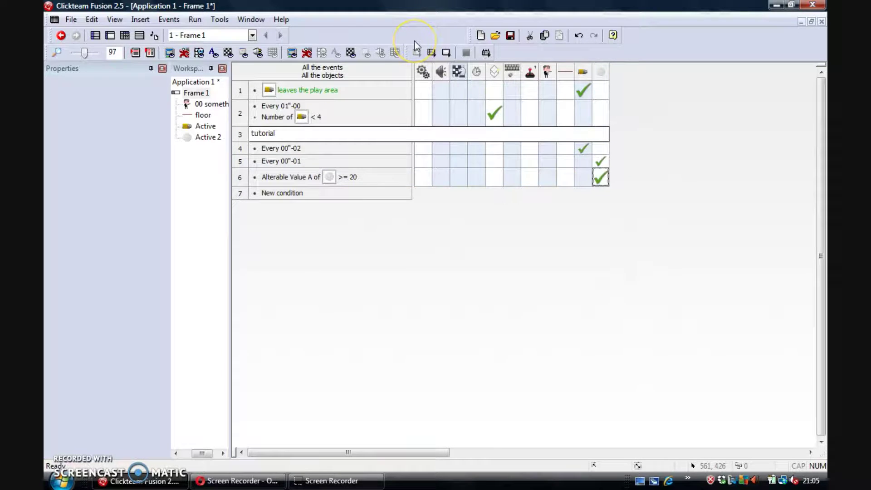
In Active 2's Values properties, rename Alterable Value A to 'lifespan'.
{"action": "left_click", "coordinate": [454, 56]}
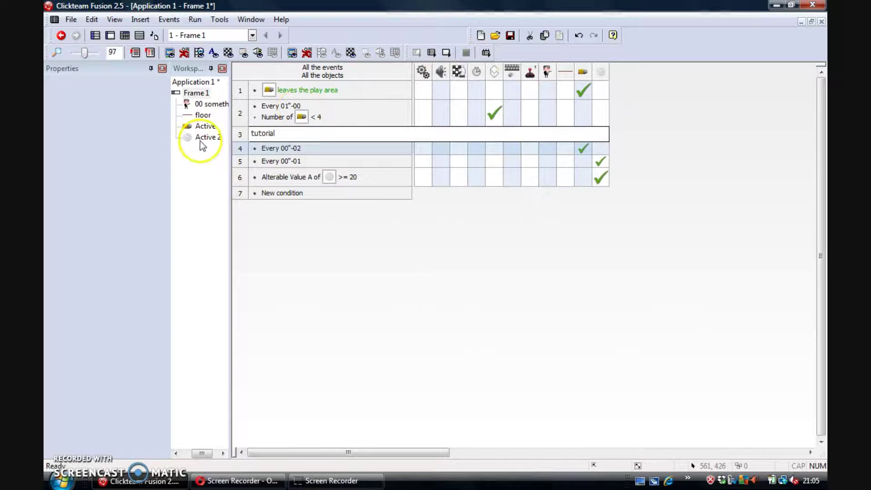
{"action": "left_click", "coordinate": [201, 127]}
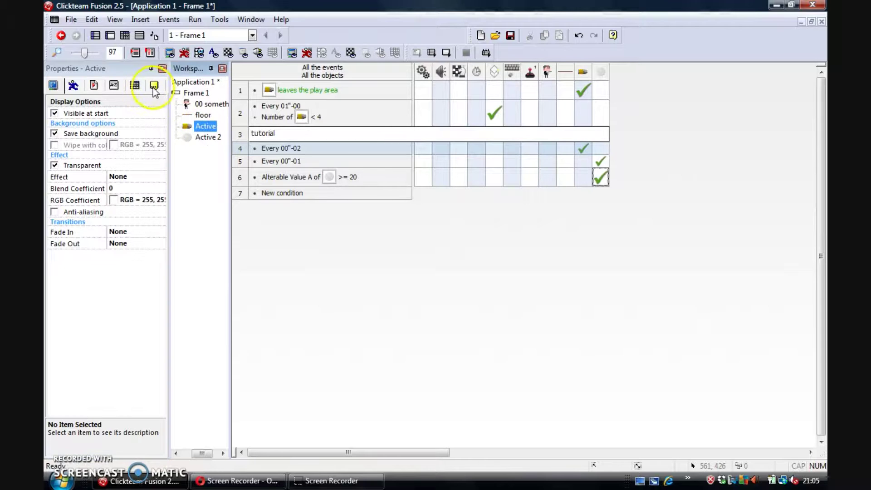
{"action": "left_click", "coordinate": [208, 139]}
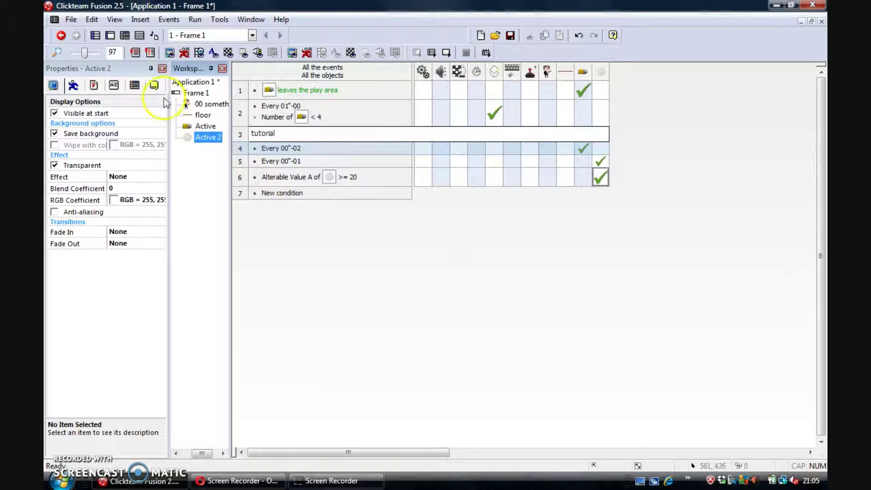
{"action": "left_click", "coordinate": [155, 85]}
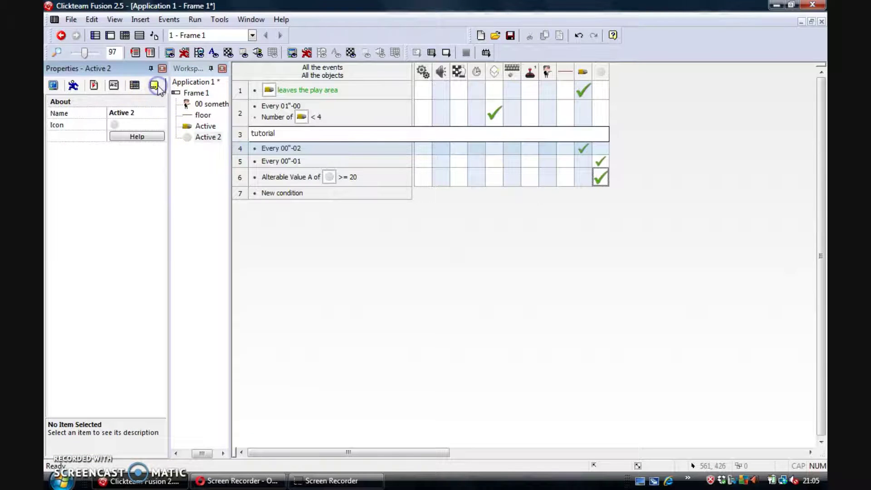
{"action": "left_click", "coordinate": [133, 85]}
{"action": "left_click", "coordinate": [125, 84]}
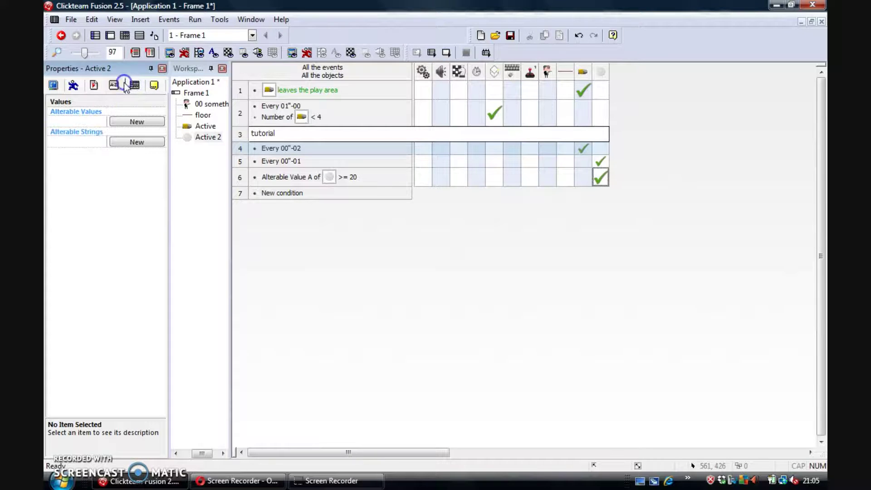
{"action": "left_click", "coordinate": [131, 119]}
{"action": "double_click", "coordinate": [68, 123]}
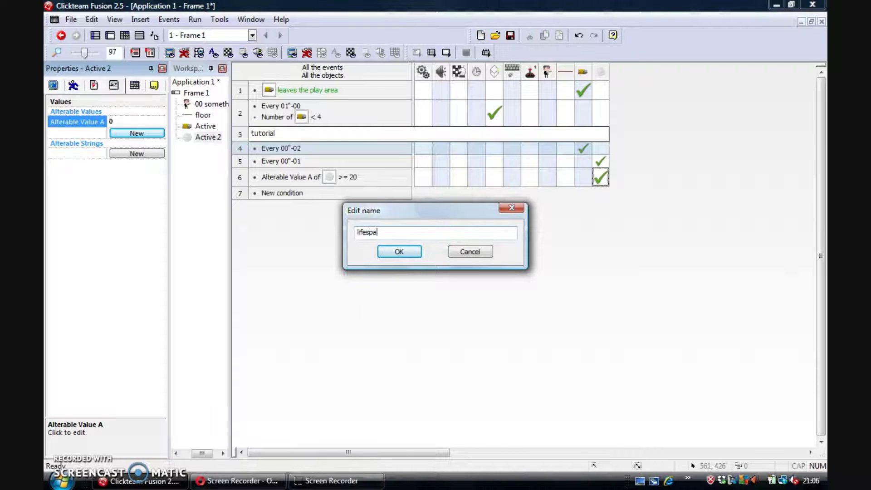
{"action": "left_click", "coordinate": [400, 251]}
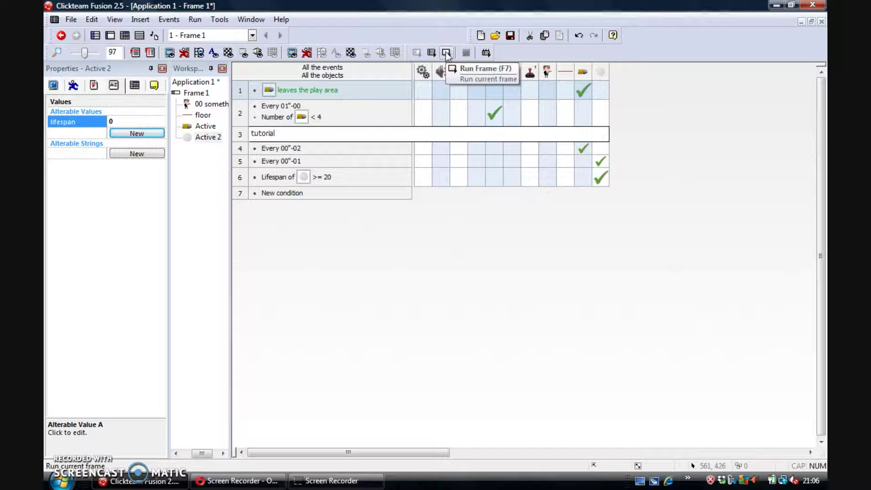
{"action": "left_click", "coordinate": [447, 54]}
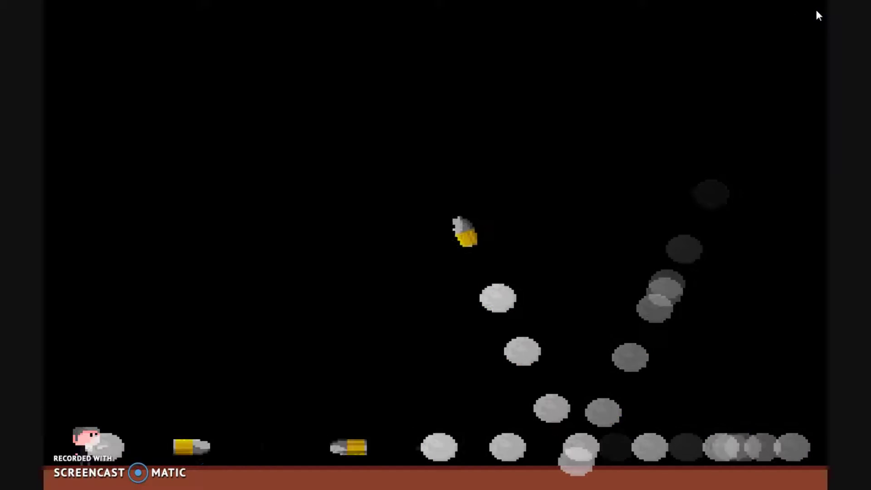
{"action": "left_click", "coordinate": [816, 12]}
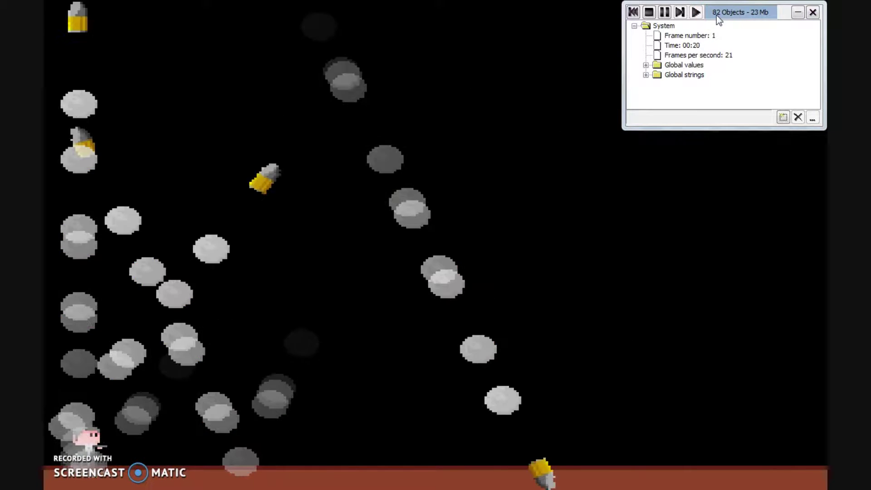
{"action": "left_click", "coordinate": [813, 12]}
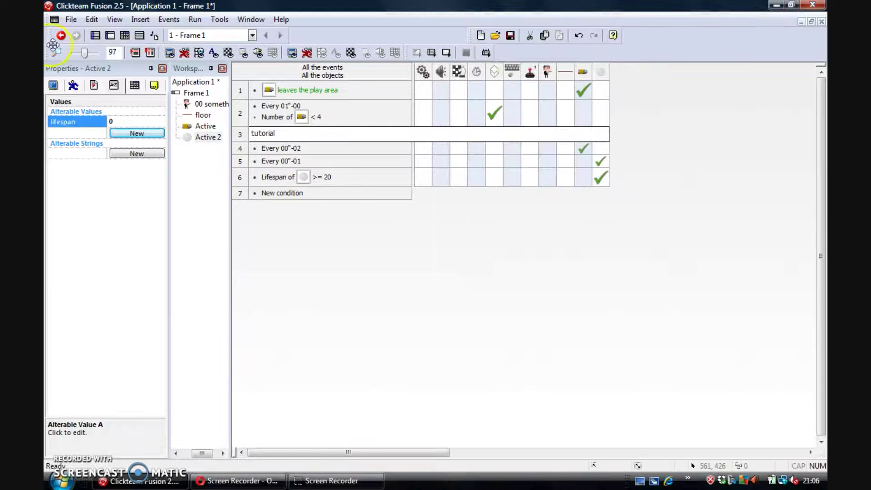
Open the recent project 'Mr Monocles Travels PC' and widen the workspace tree to show full frame names.
{"action": "left_click", "coordinate": [73, 20]}
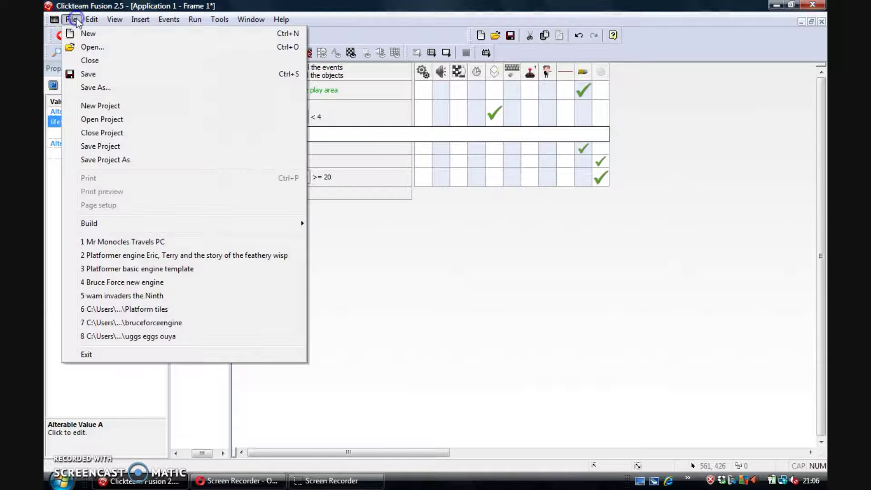
{"action": "left_click", "coordinate": [207, 242]}
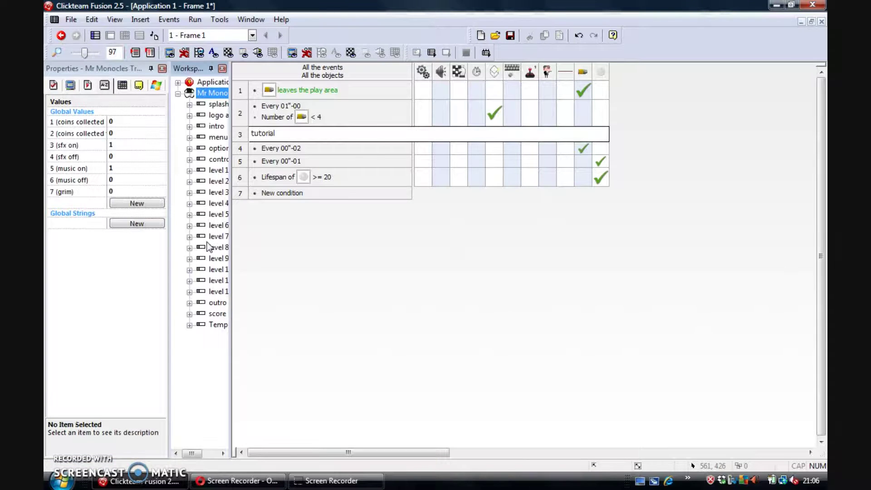
{"action": "left_click", "coordinate": [221, 309]}
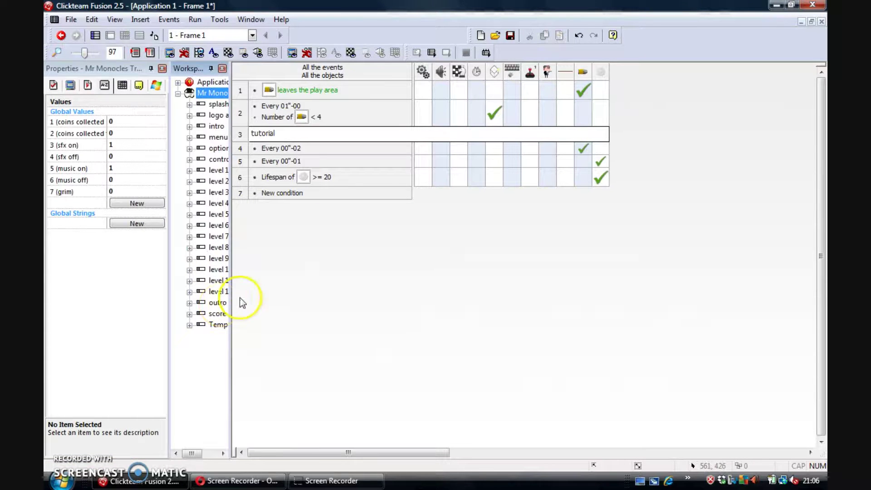
{"action": "left_click_drag", "start_coordinate": [231, 290], "coordinate": [285, 292]}
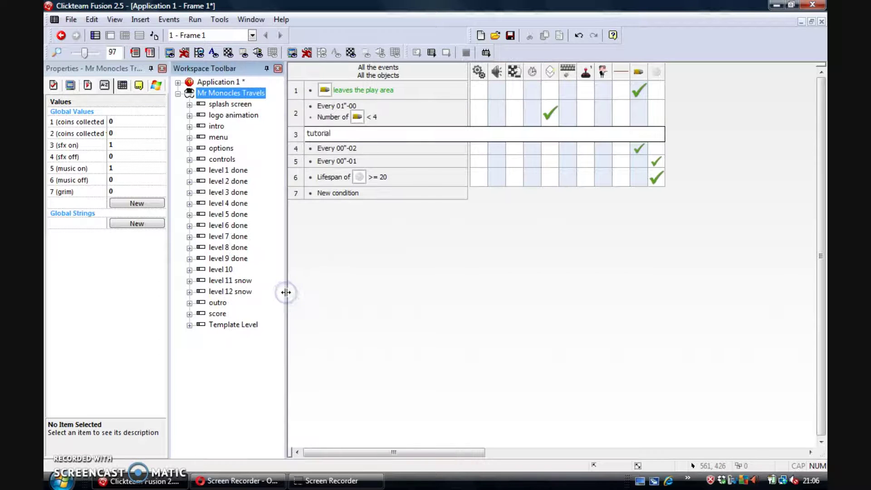
Open the level 12 snow frame, test-run it briefly, then reselect it in the workspace tree.
{"action": "double_click", "coordinate": [225, 291]}
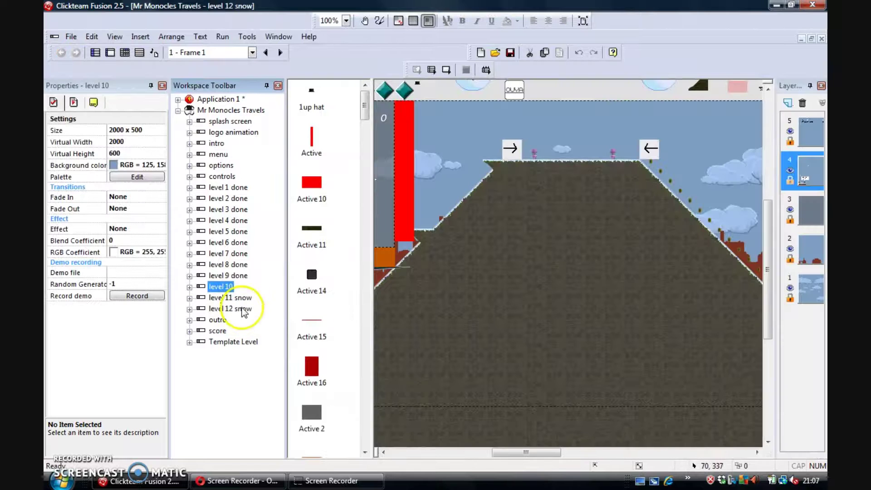
{"action": "left_click", "coordinate": [446, 71]}
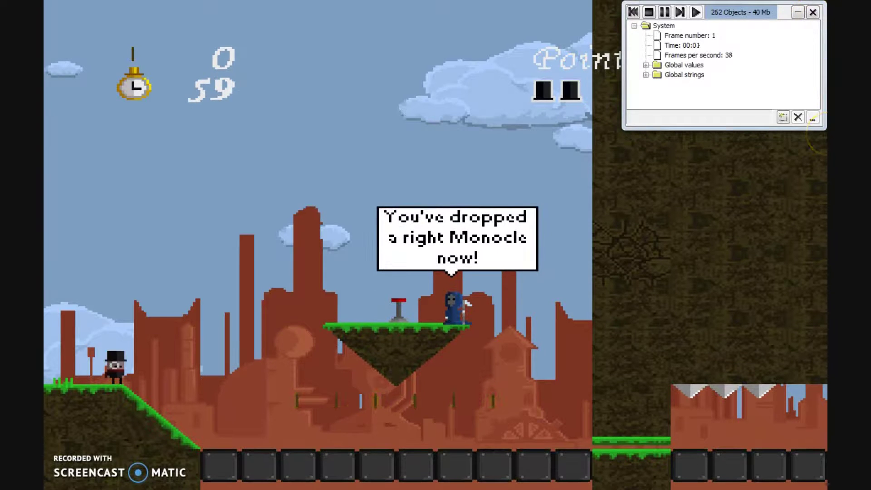
{"action": "left_click", "coordinate": [812, 12]}
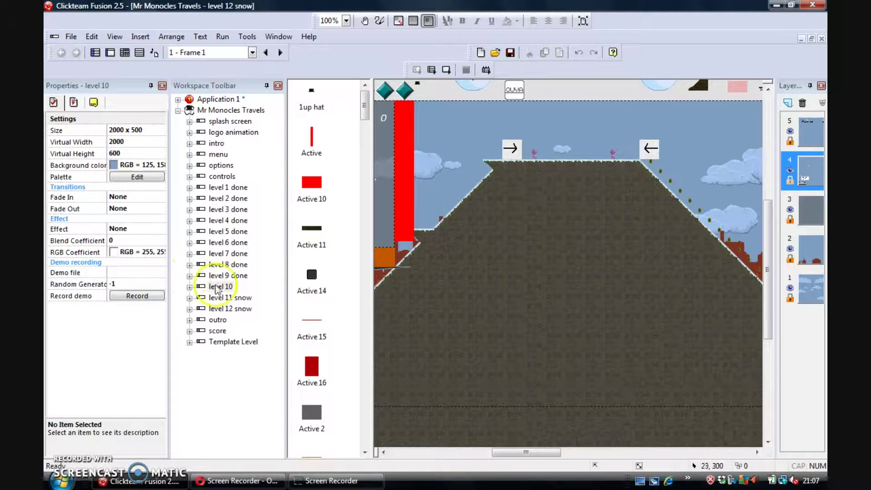
{"action": "left_click", "coordinate": [229, 308]}
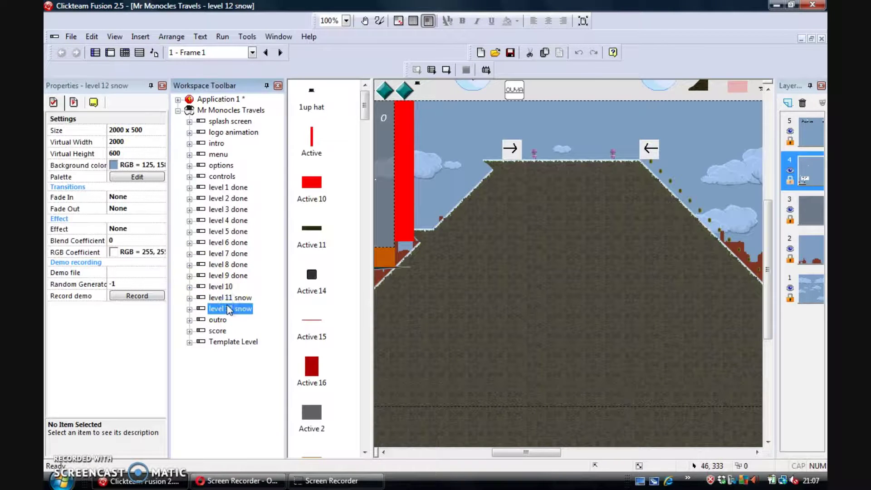
Run level 12 snow and walk Mr Monocle right off the ledge and down the snowy steps.
{"action": "left_click", "coordinate": [445, 71]}
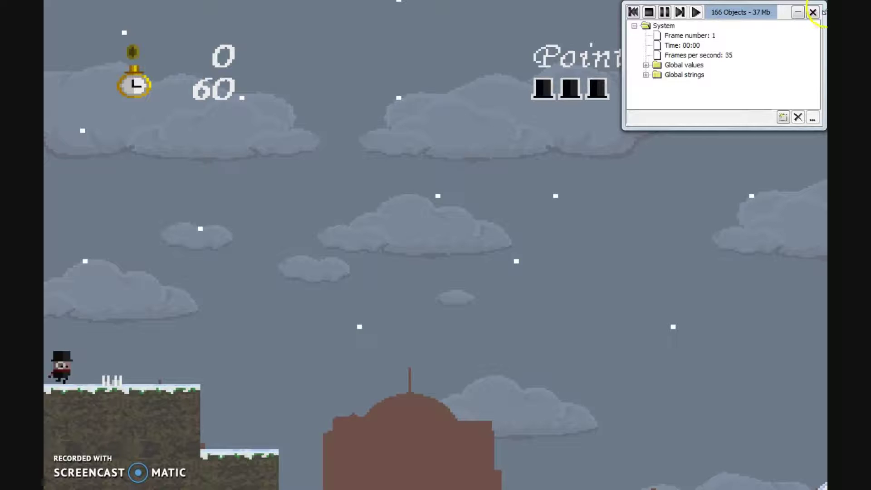
{"action": "left_click", "coordinate": [816, 13]}
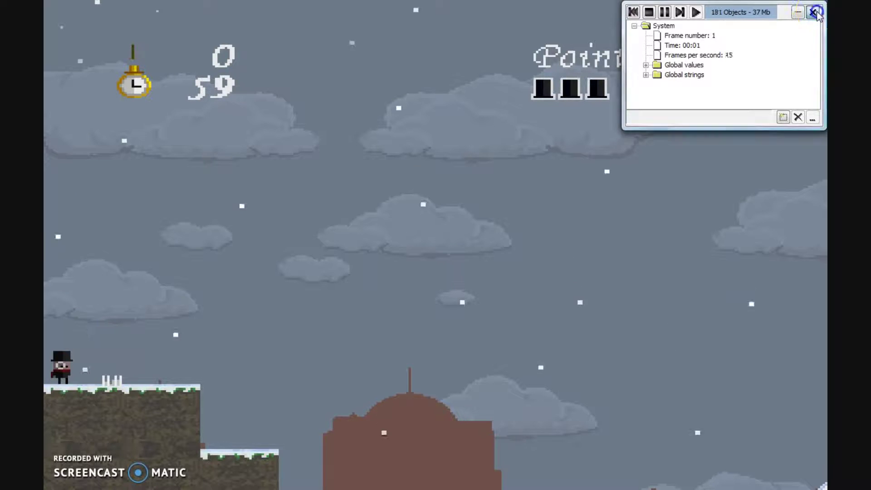
{"action": "key", "text": "Right"}
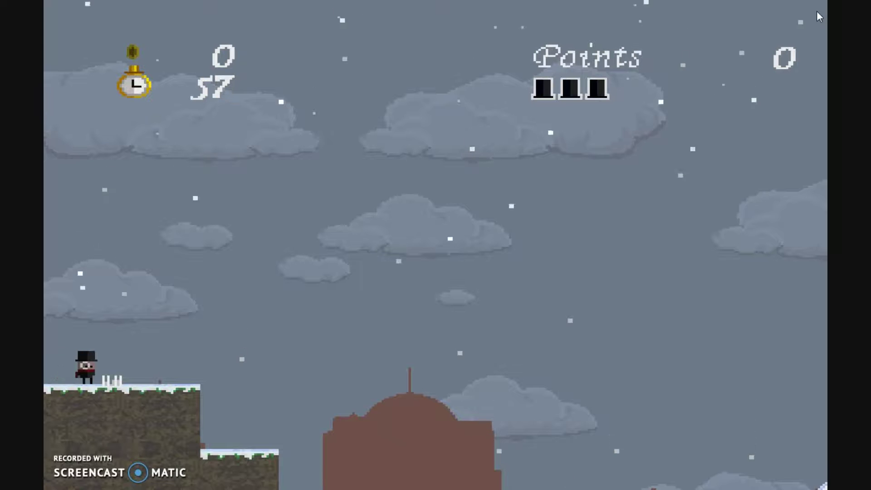
{"action": "key", "text": "Right"}
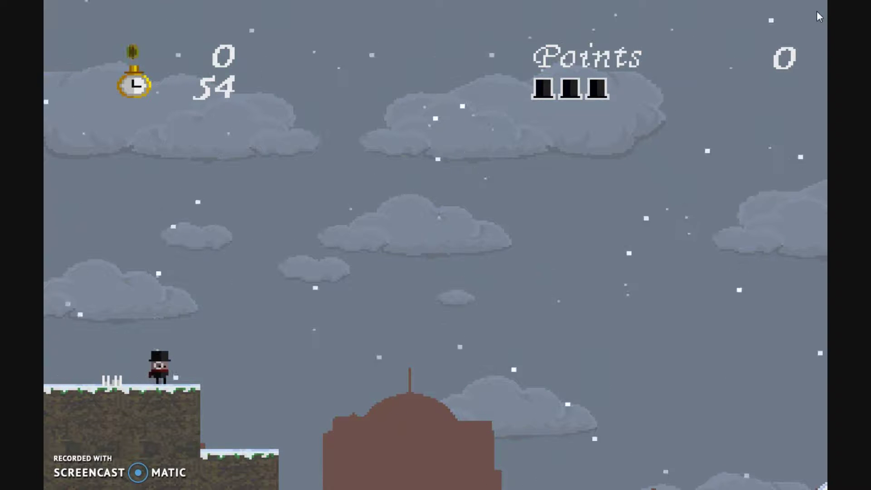
{"action": "key", "text": "Right"}
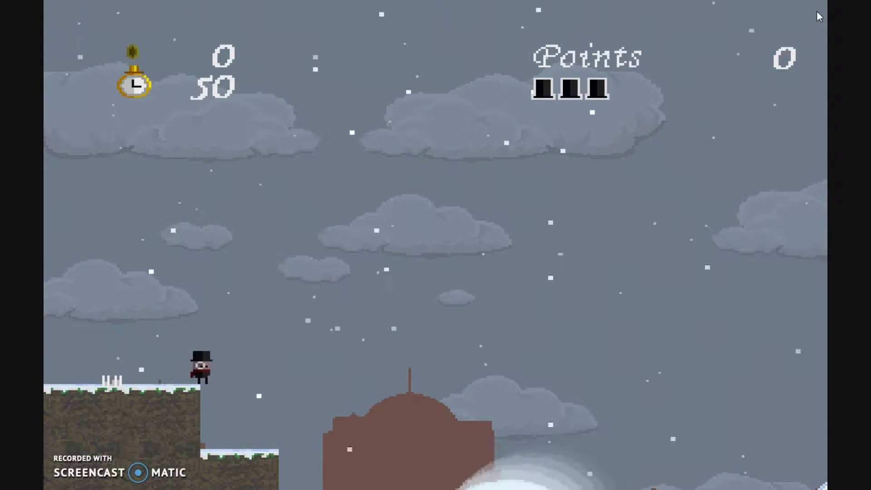
{"action": "key", "text": "Right"}
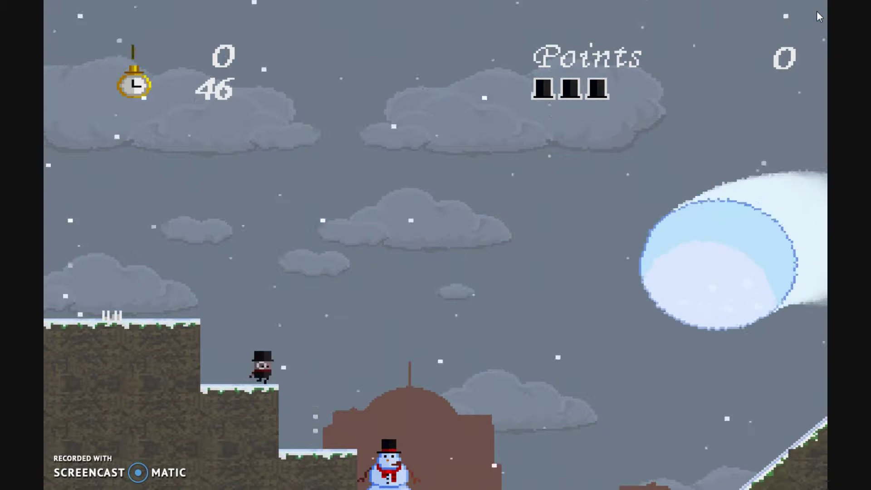
{"action": "key", "text": "Right"}
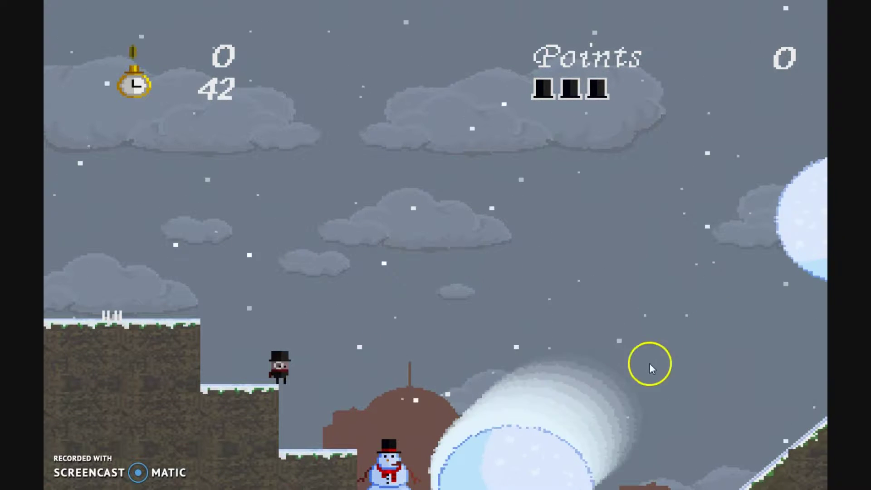
{"action": "key", "text": "Right"}
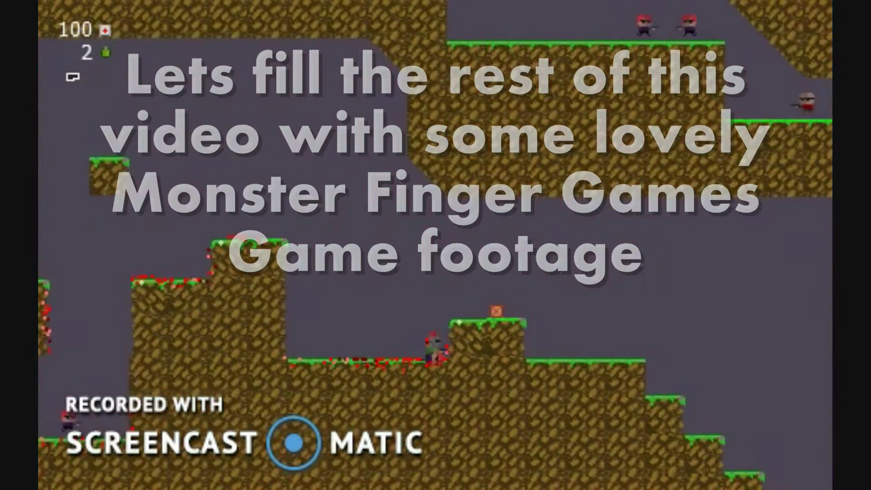
Move the soldier right past the crate, jumping onto the raised platform and up a step.
{"action": "key", "text": "Right"}
{"action": "key", "text": "Up"}
{"action": "key", "text": "Right"}
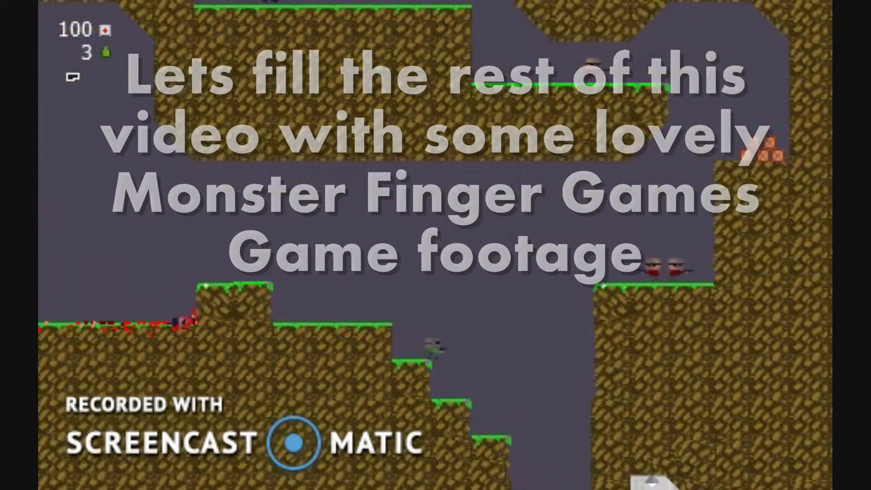
{"action": "key", "text": "Left"}
{"action": "key", "text": "Up"}
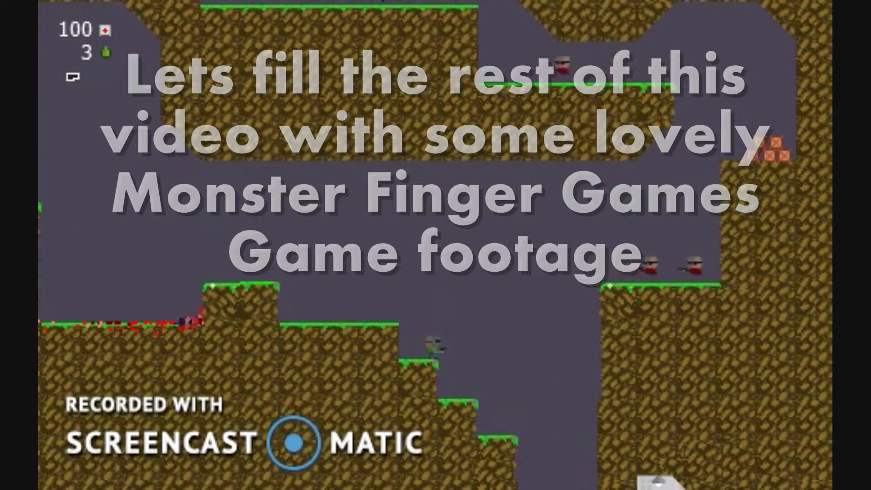
Throw a grenade at the nearby enemies, then descend the ledges toward the gap.
{"action": "key", "text": "g"}
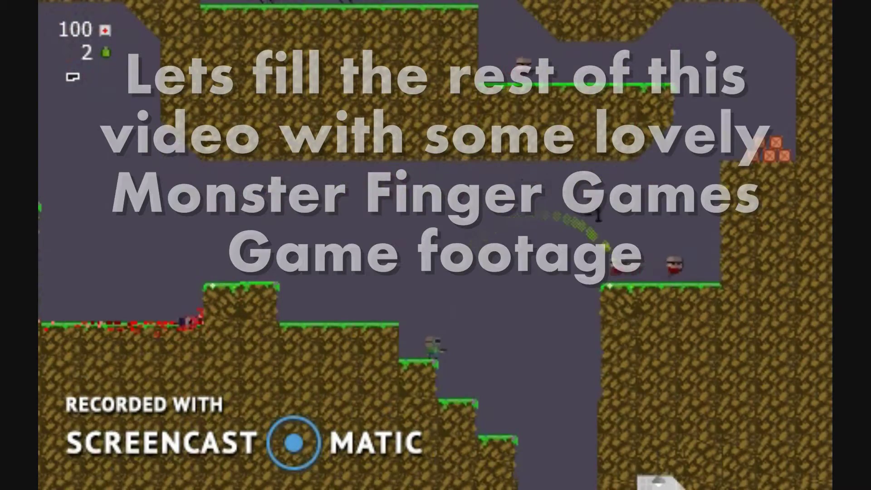
{"action": "key", "text": "Right"}
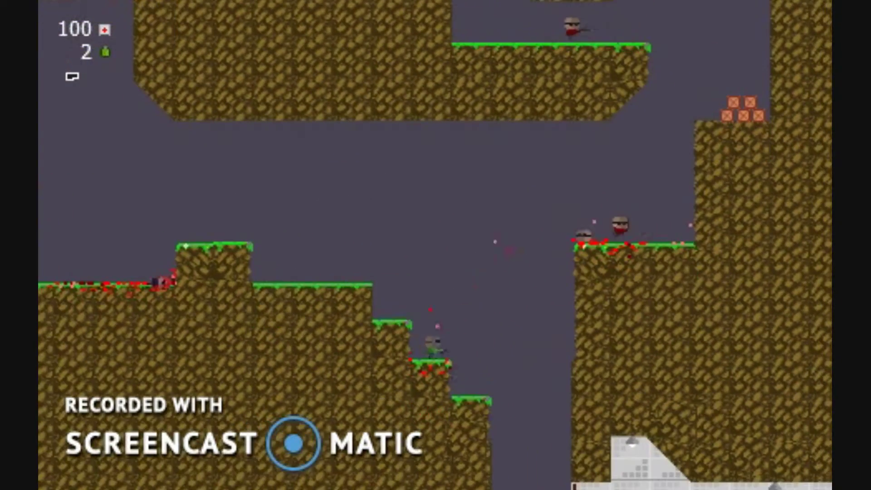
{"action": "key", "text": "Right"}
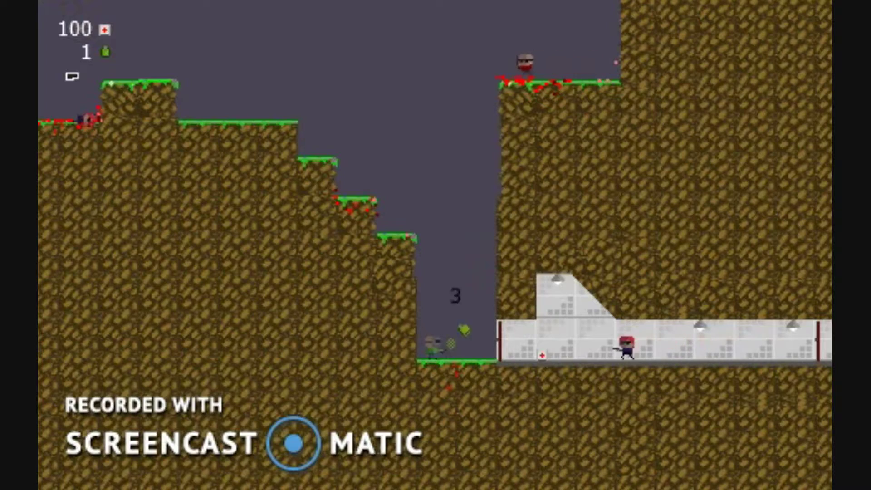
{"action": "key", "text": "Up"}
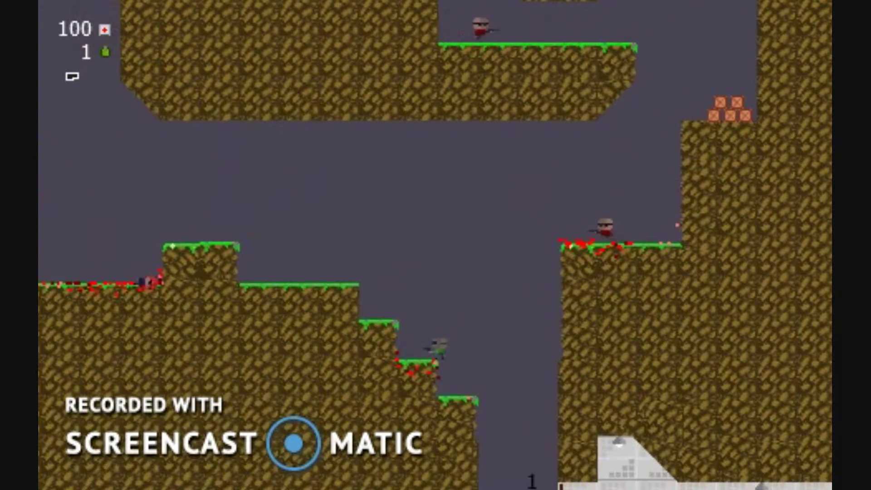
{"action": "key", "text": "Right"}
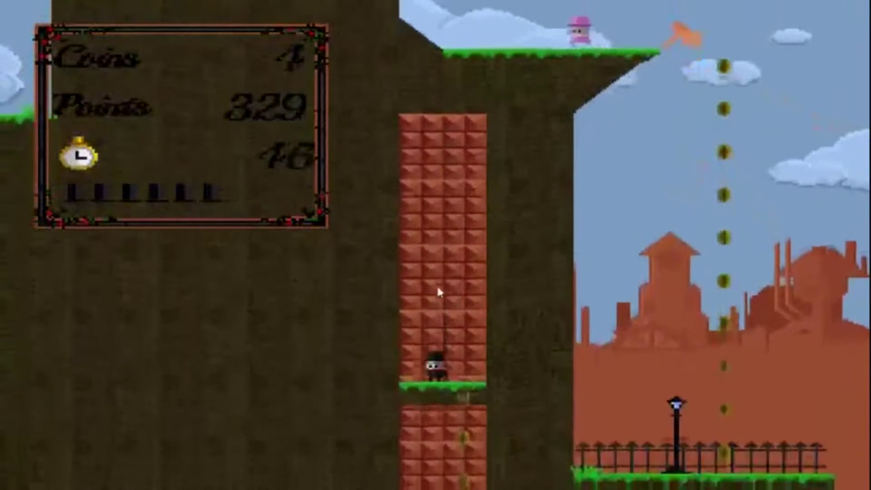
Run the character right across the city ledges, jumping onto the higher grass ledge.
{"action": "key", "text": "Right"}
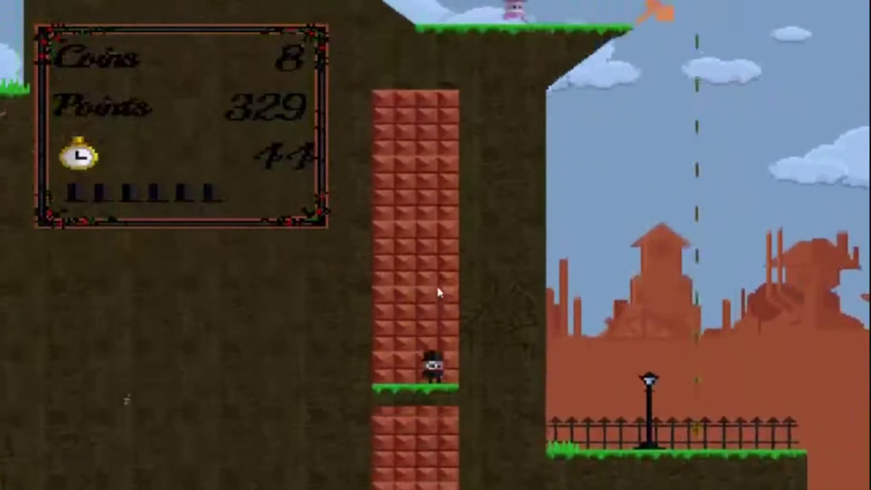
{"action": "key", "text": "Right"}
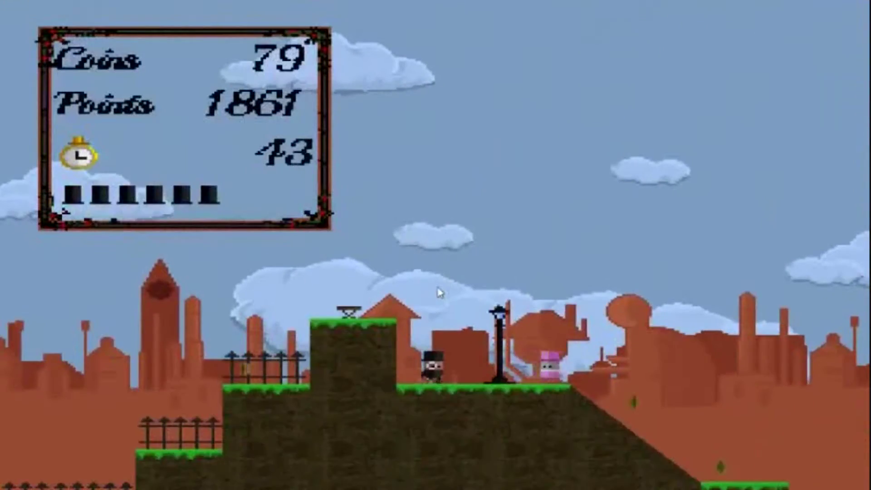
{"action": "key", "text": "Right"}
{"action": "key", "text": "Up"}
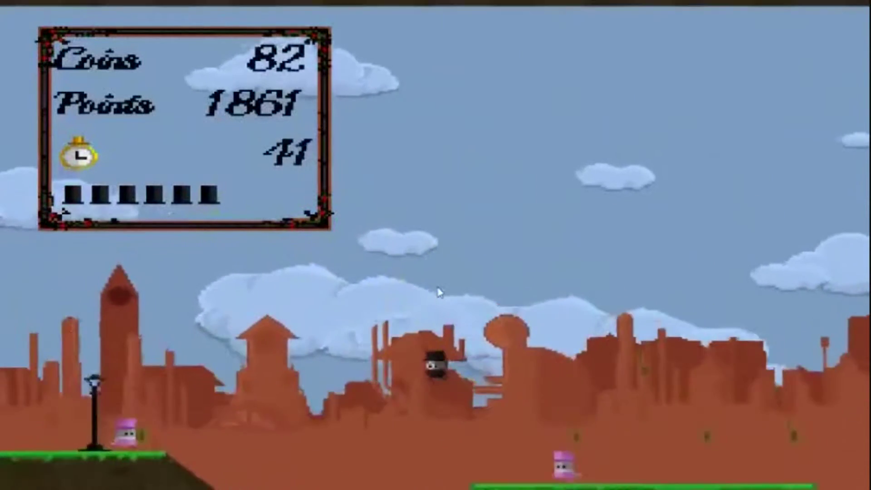
{"action": "key", "text": "Left"}
{"action": "key", "text": "Right"}
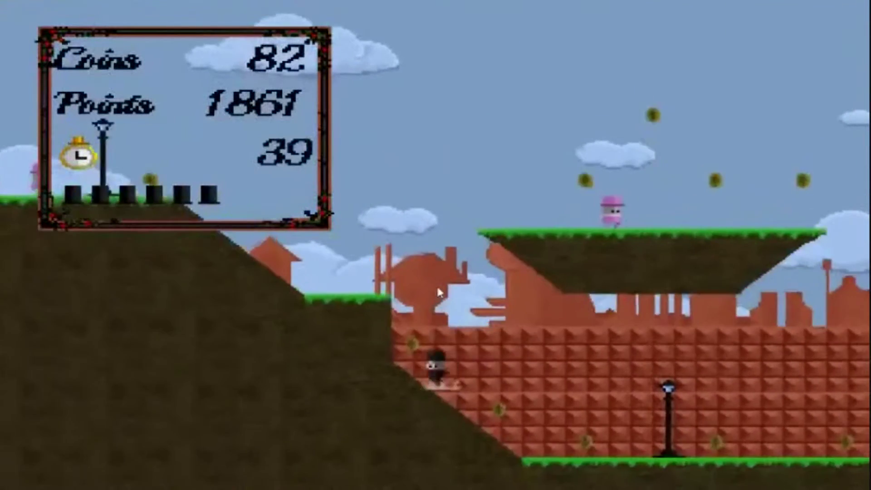
{"action": "key", "text": "Right"}
{"action": "key", "text": "Up"}
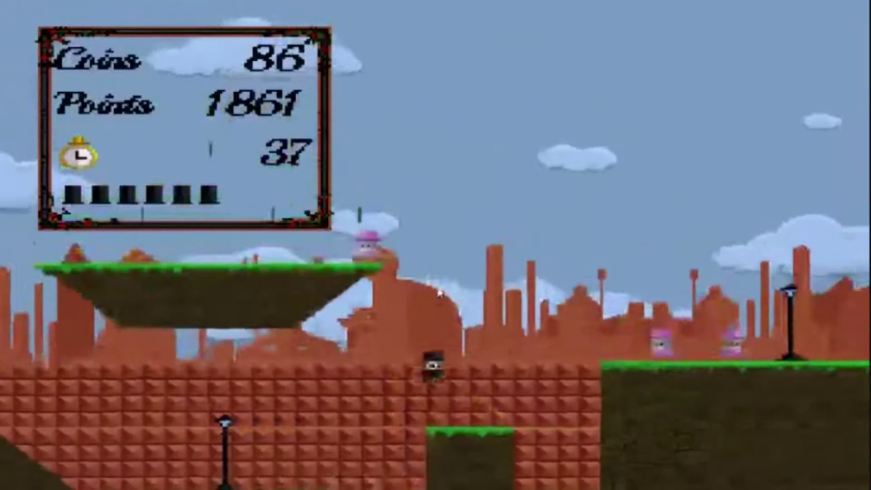
Run through the brick tunnels collecting coins, raising Points to 3461.
{"action": "key", "text": "Right"}
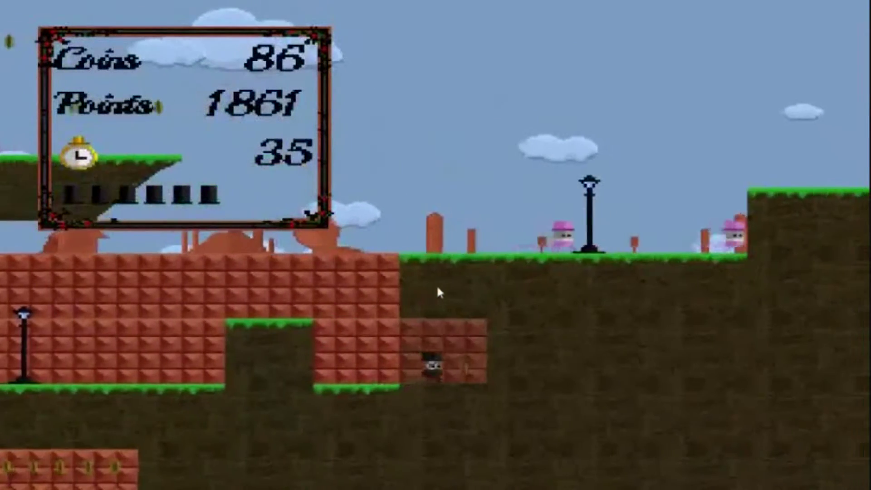
{"action": "key", "text": "Right"}
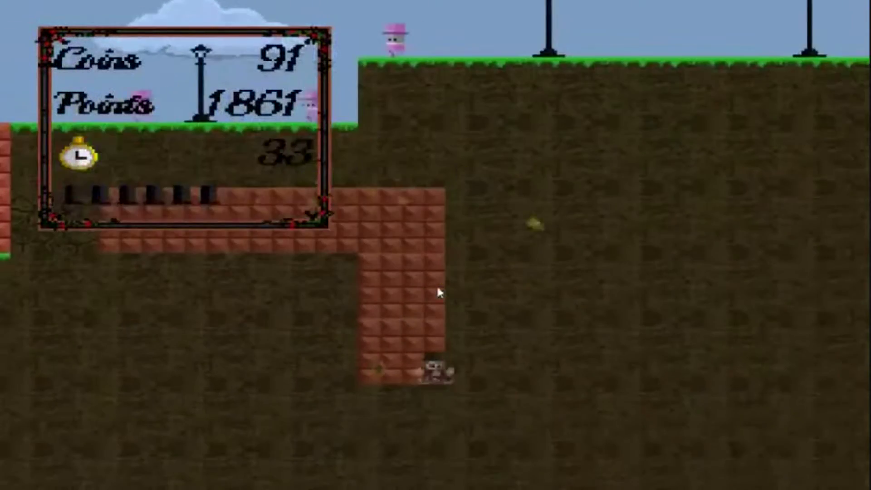
{"action": "key", "text": "Left"}
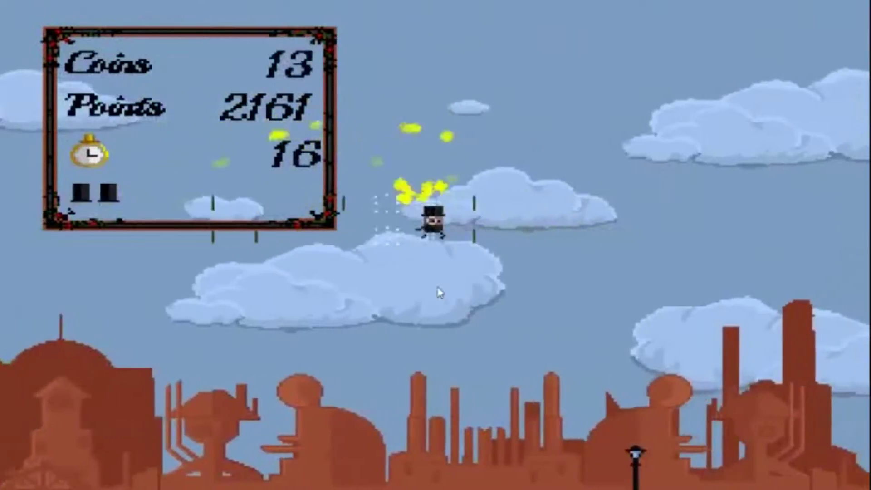
{"action": "key", "text": "Up"}
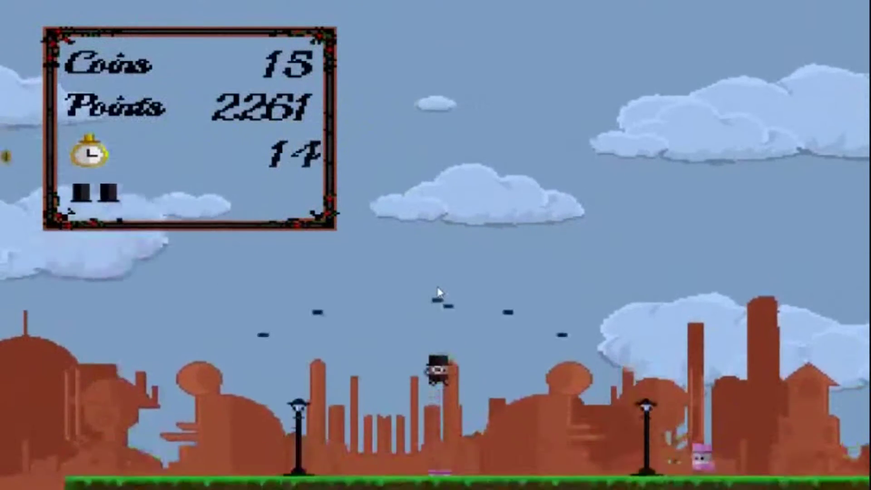
{"action": "key", "text": "Up"}
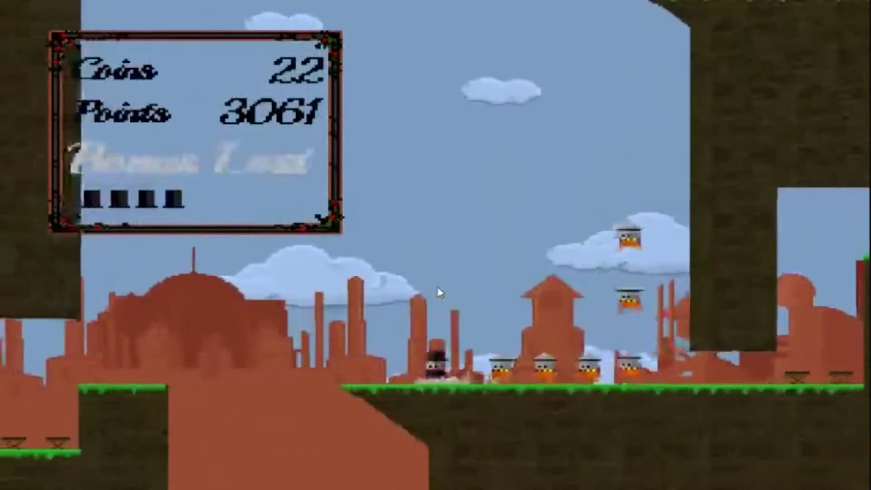
{"action": "key", "text": "Left"}
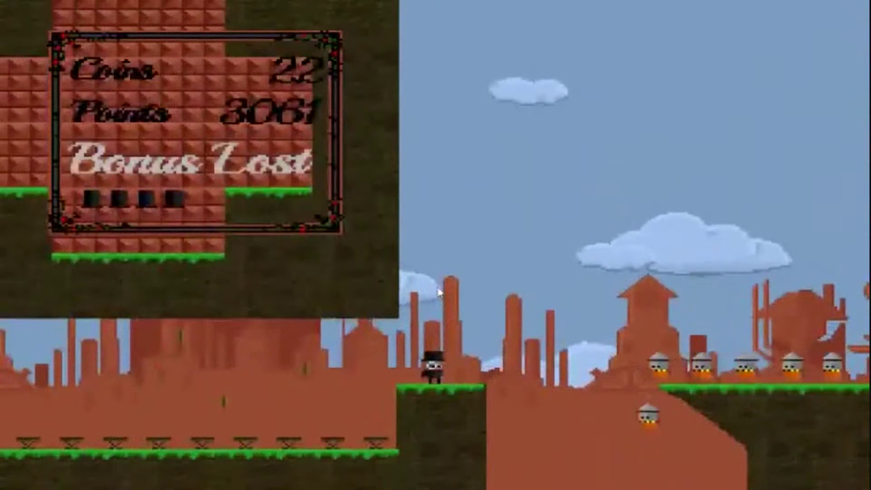
{"action": "key", "text": "Left"}
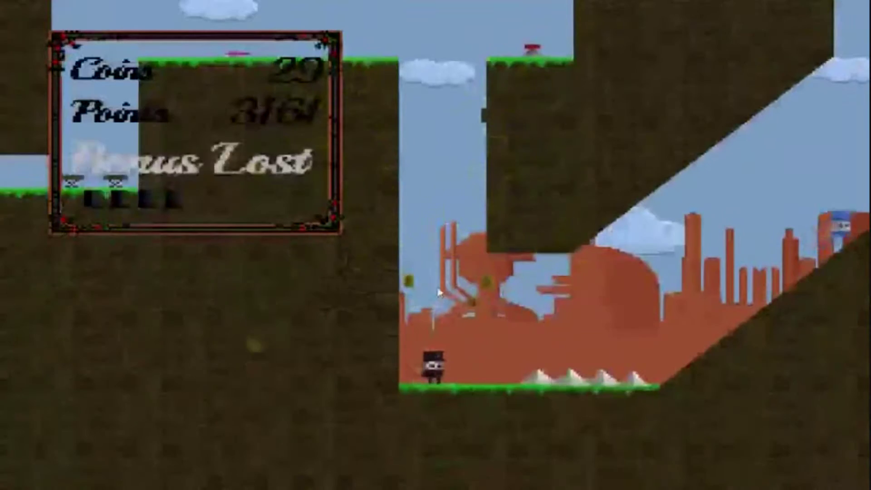
{"action": "key", "text": "Right"}
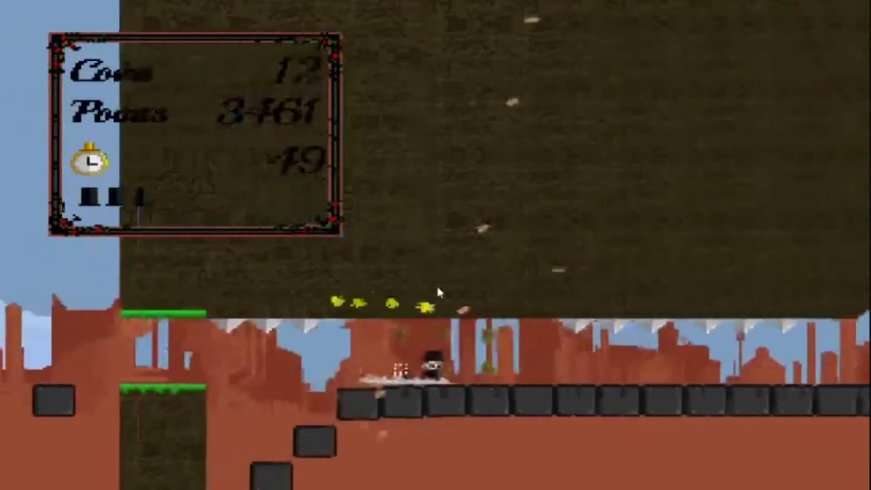